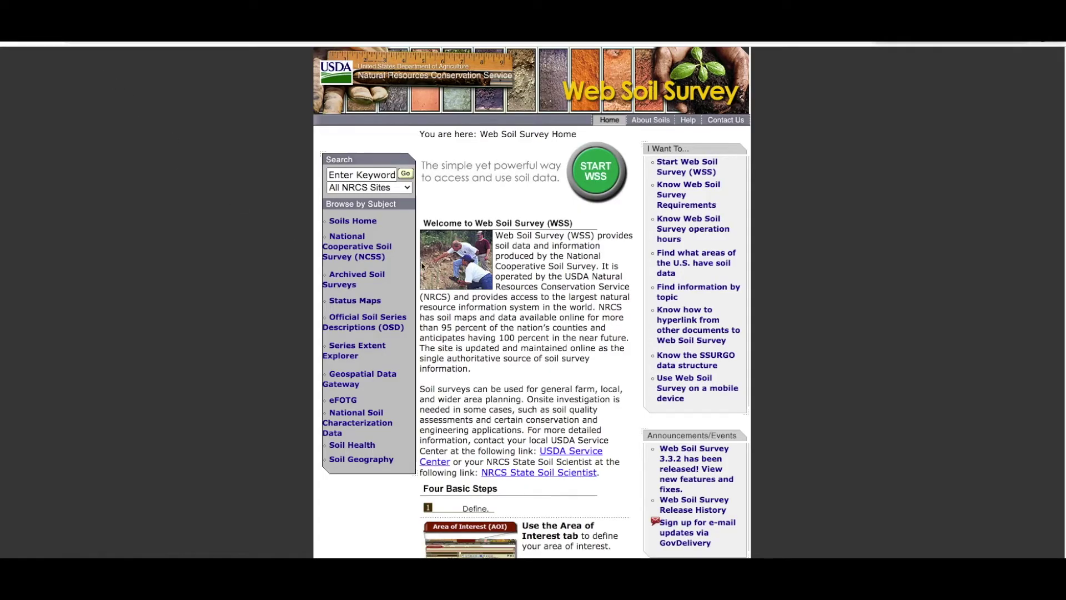
Launch Web Soil Survey from the START WSS button on the welcome page.
left_click(603, 178)
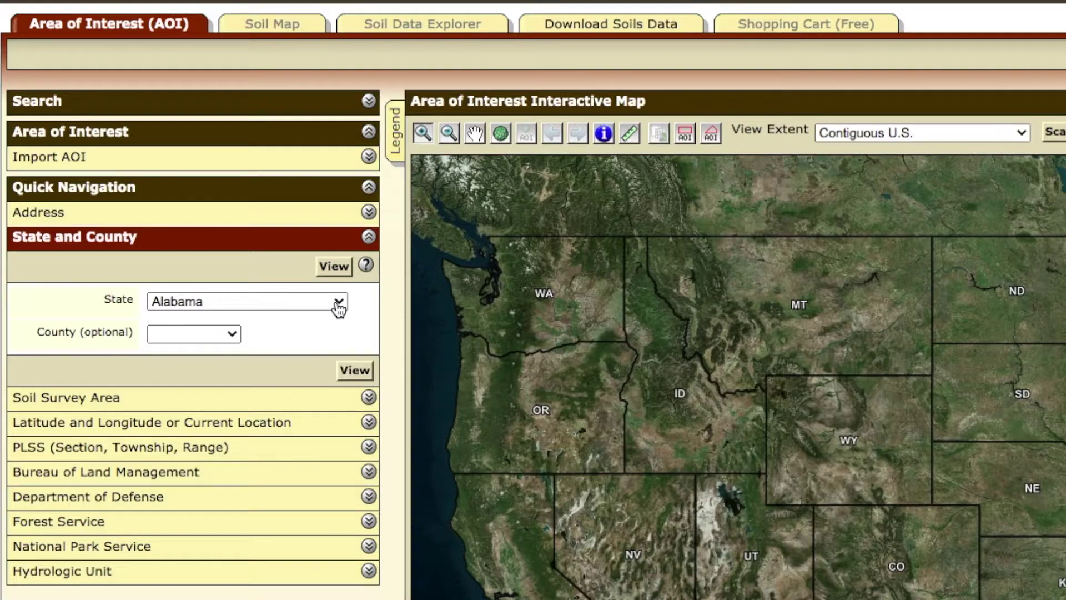
Choose Delaware as the state and Sussex as the county, then view it on the map.
left_click(338, 304)
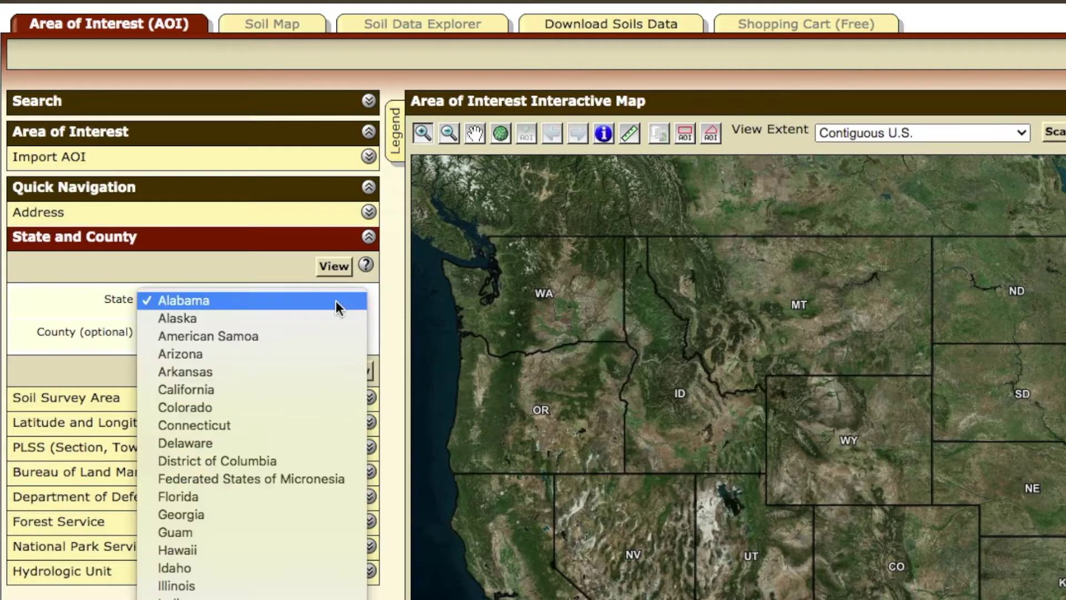
left_click(307, 444)
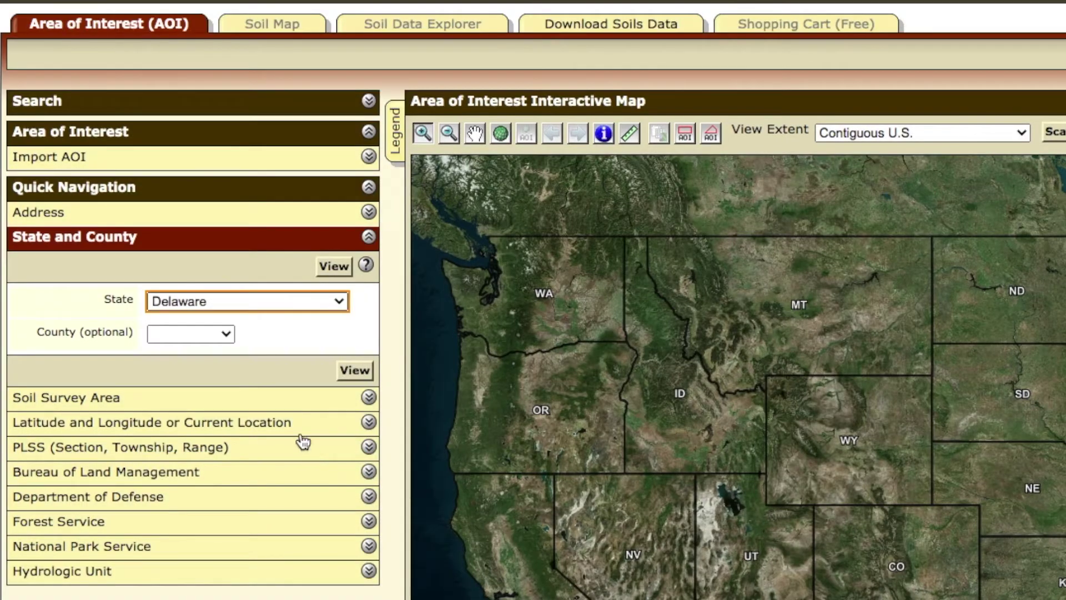
left_click(226, 338)
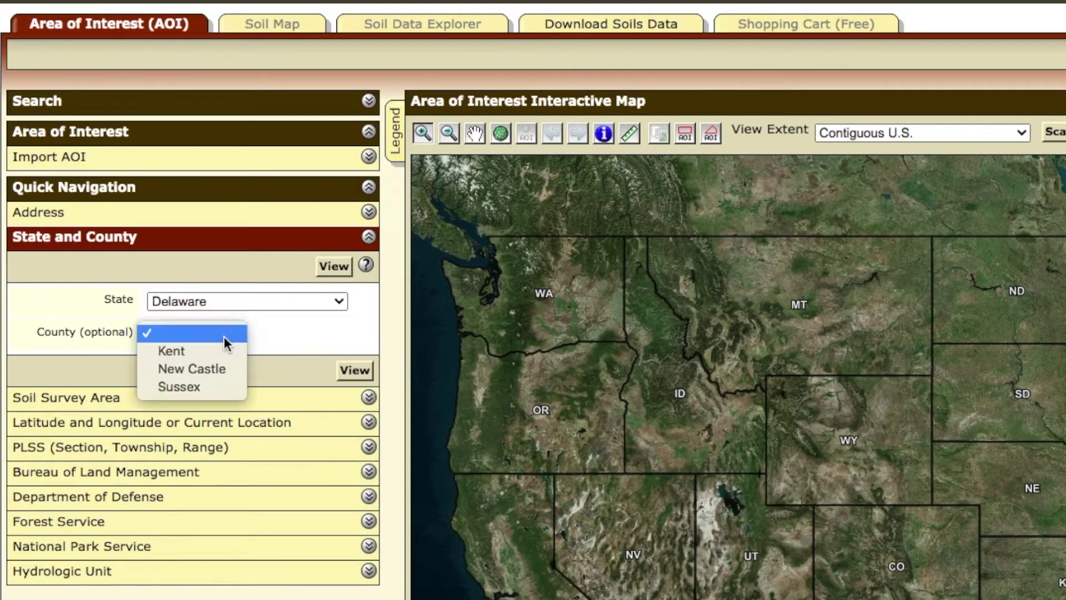
left_click(211, 388)
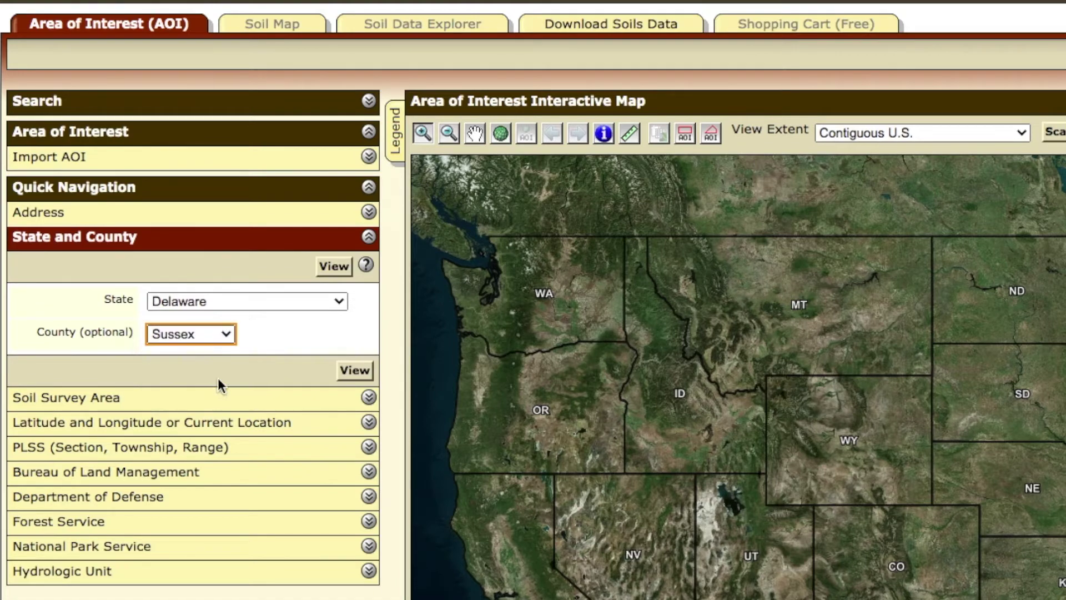
left_click(336, 266)
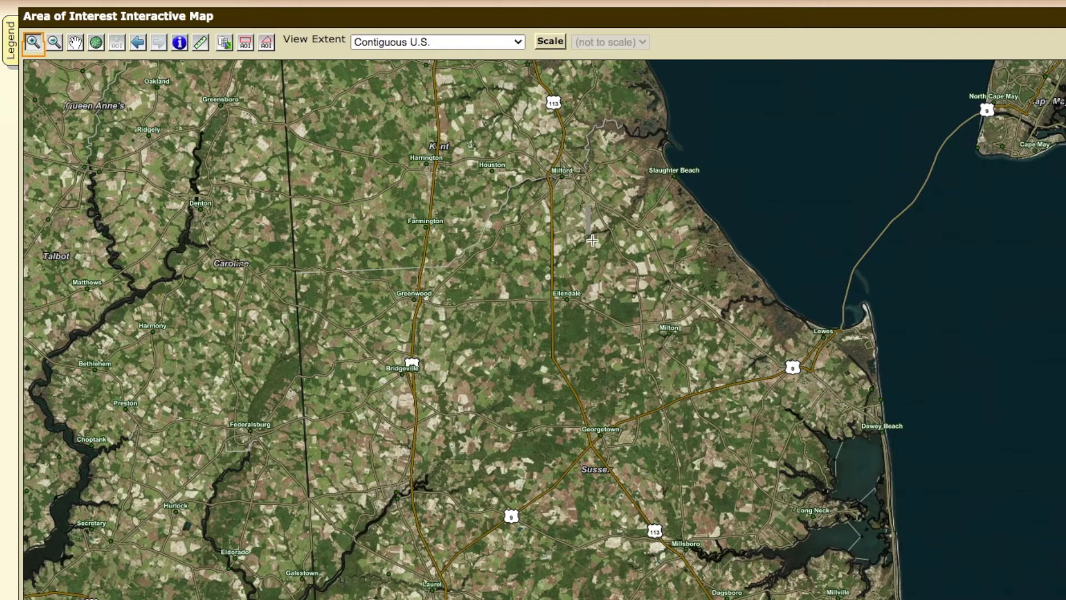
Zoom closely into the farm fields along Neal Rd and bring up map scale calibration.
left_click_drag(587, 207, 749, 388)
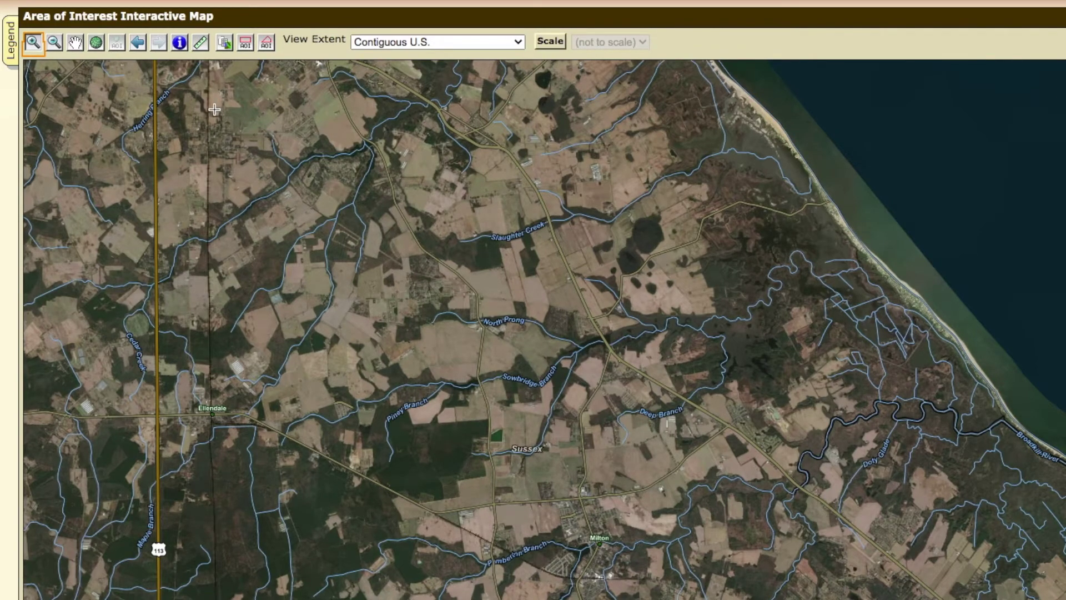
mouse_move(215, 110)
left_mouse_down()
mouse_move(236, 185)
mouse_move(648, 488)
left_mouse_up()
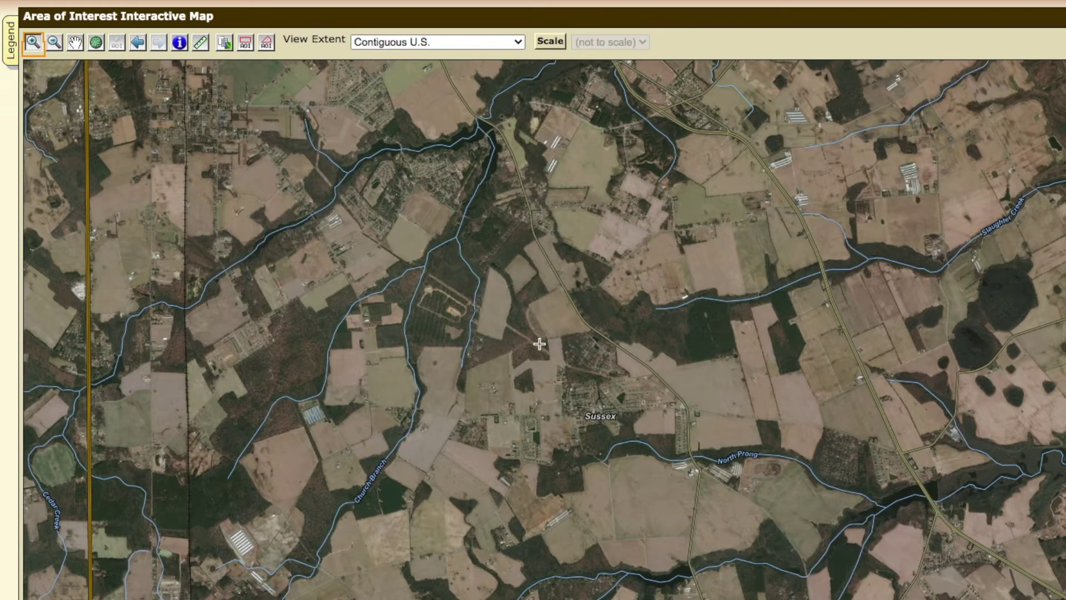
left_click(346, 127)
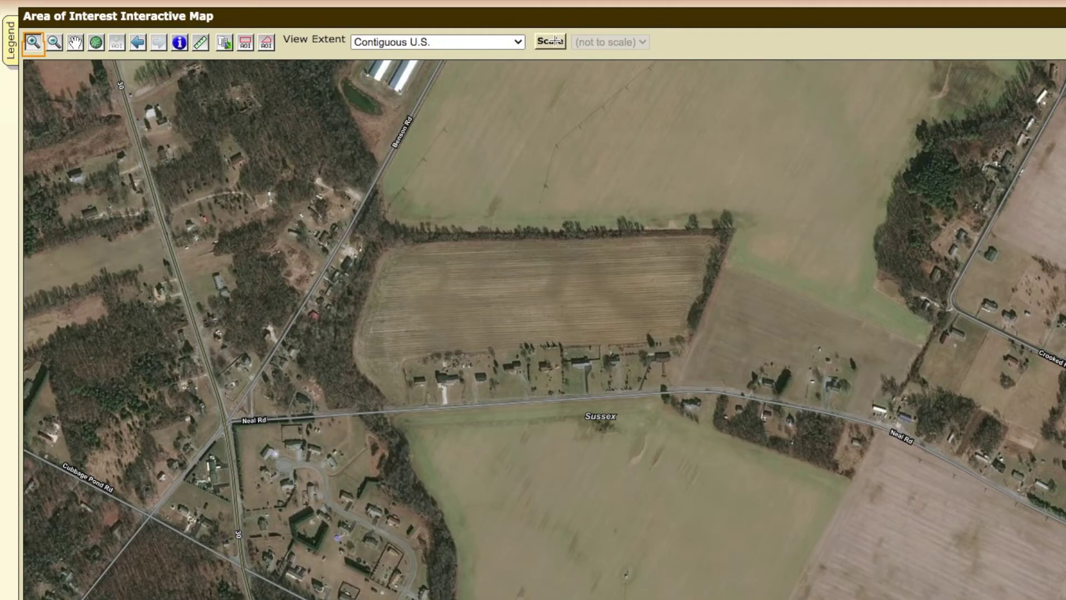
left_click(555, 41)
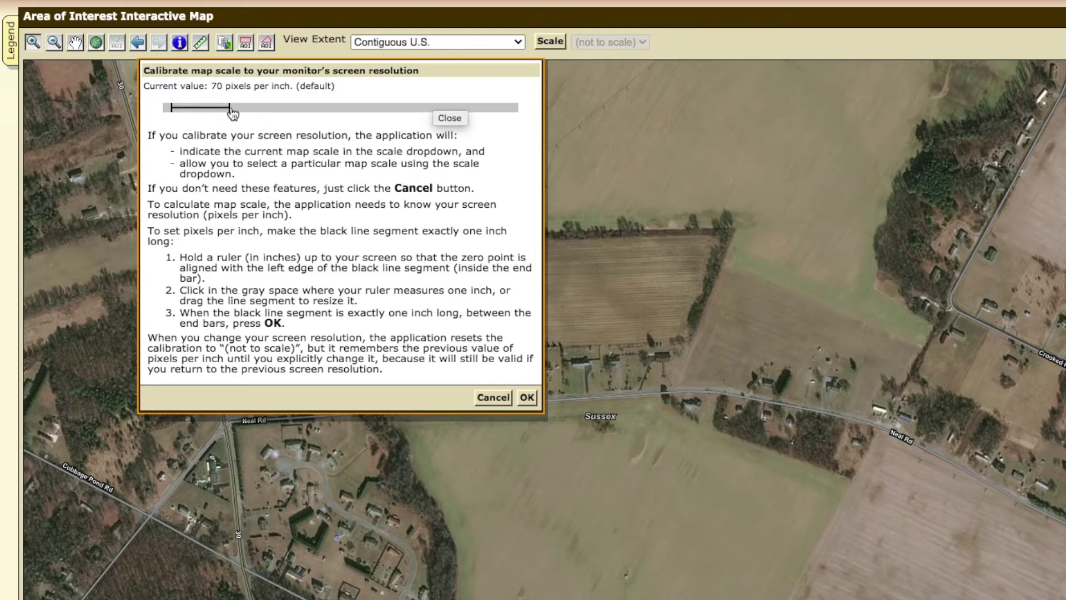
Stretch the calibration line to one inch on screen, about 313 pixels per inch.
left_click_drag(232, 114, 337, 129)
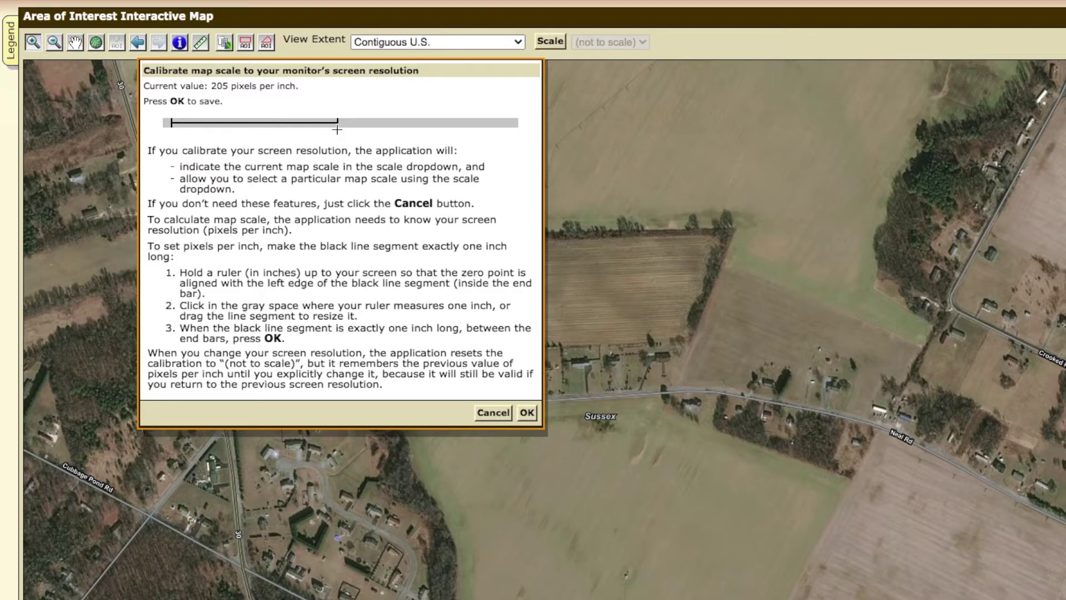
left_click_drag(337, 130, 417, 148)
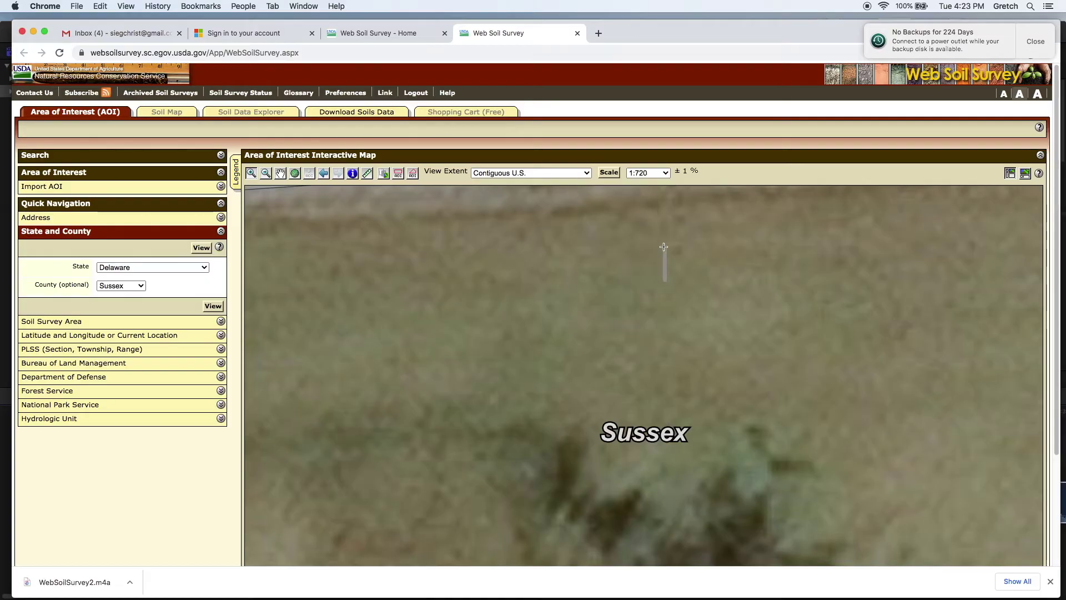
Save the calibration, then search a street address on County Seat Highway with the location marker shown.
left_click(646, 252)
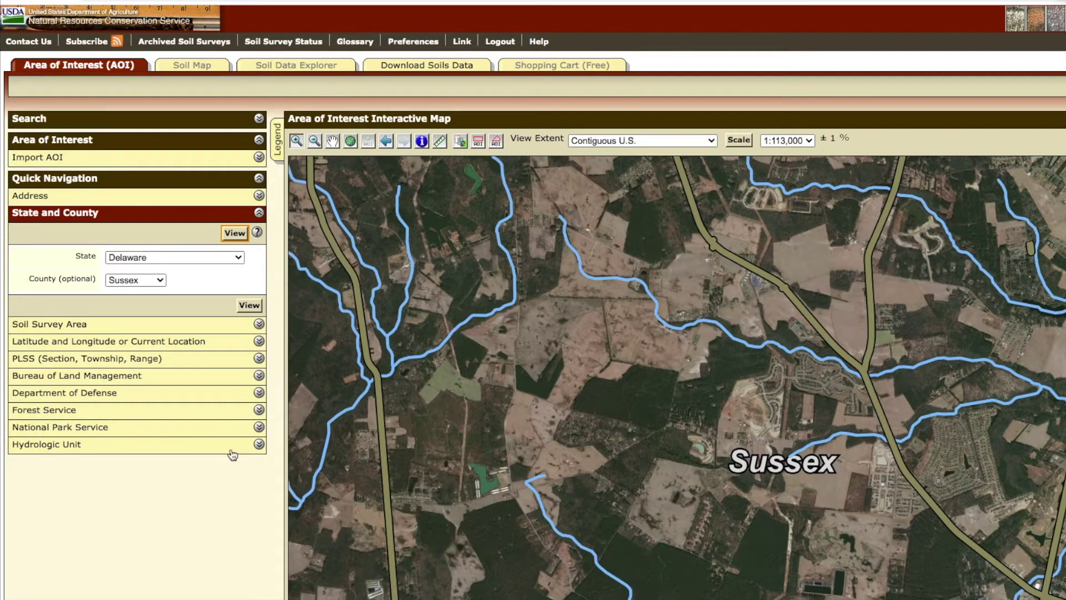
left_click(259, 214)
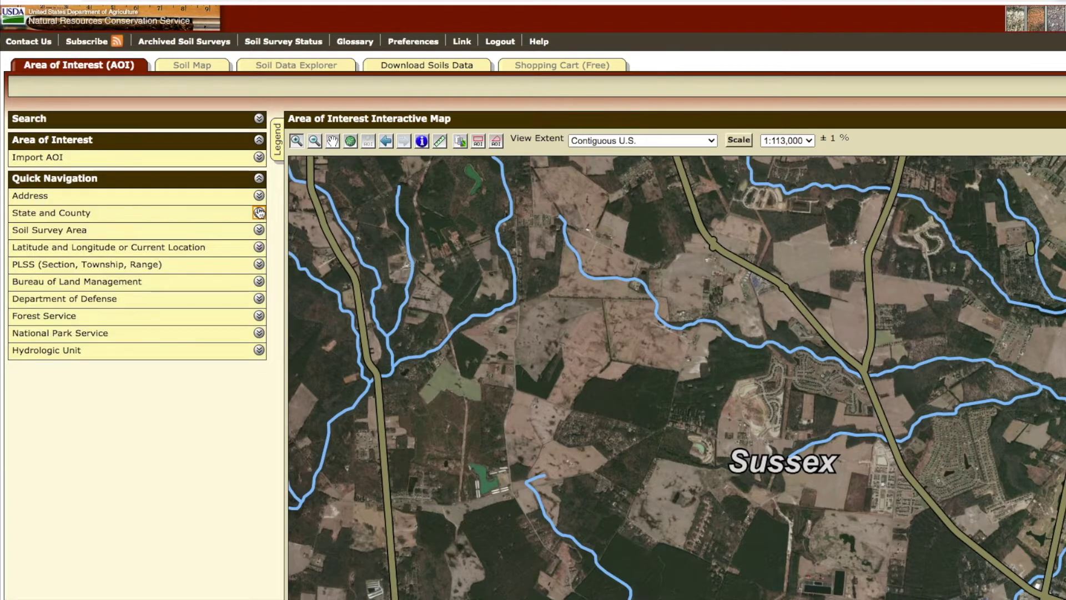
left_click(259, 196)
left_click(205, 245)
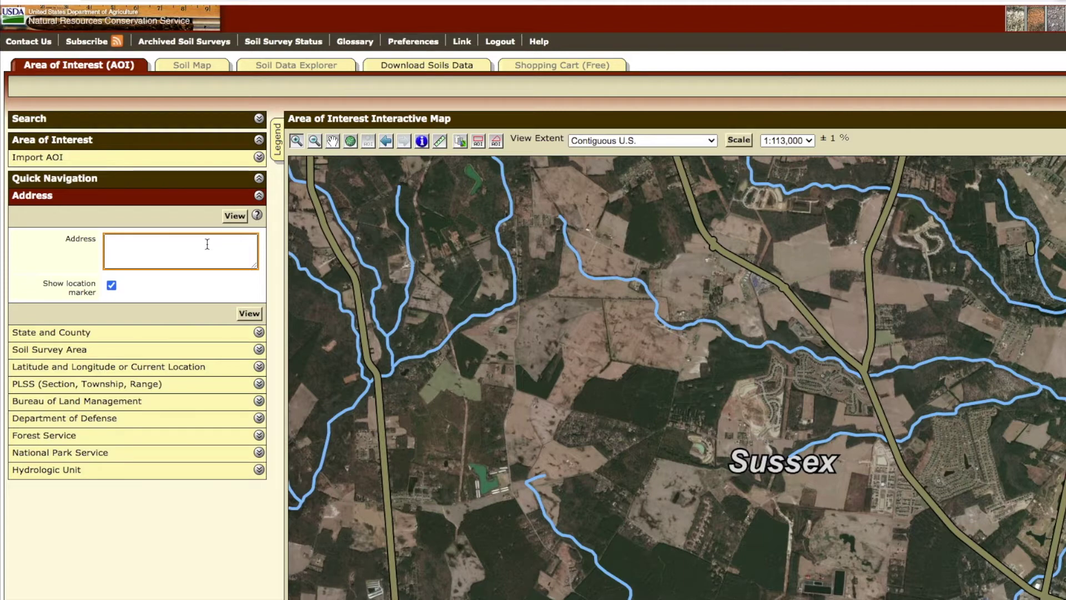
key("Return")
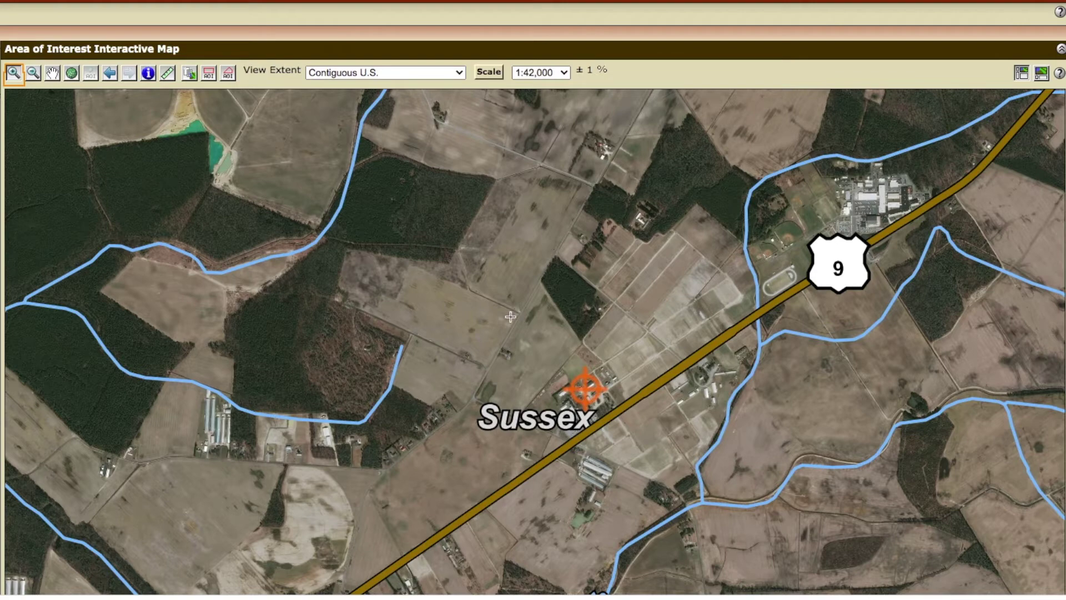
Zoom in around the location marker and pan to the fields northwest of it.
left_click_drag(511, 317, 537, 382)
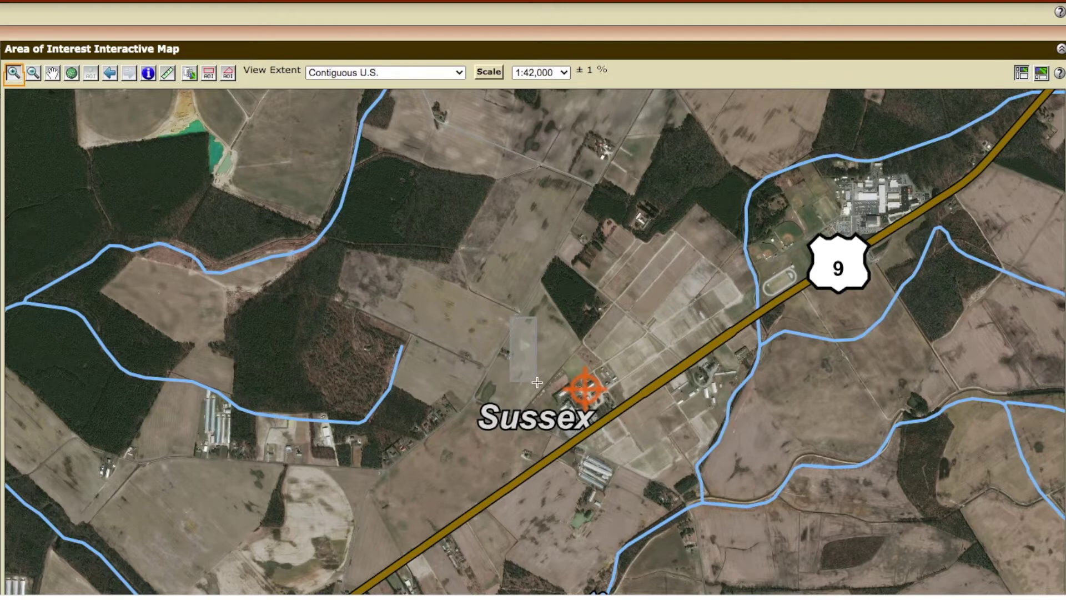
left_click_drag(537, 382, 767, 530)
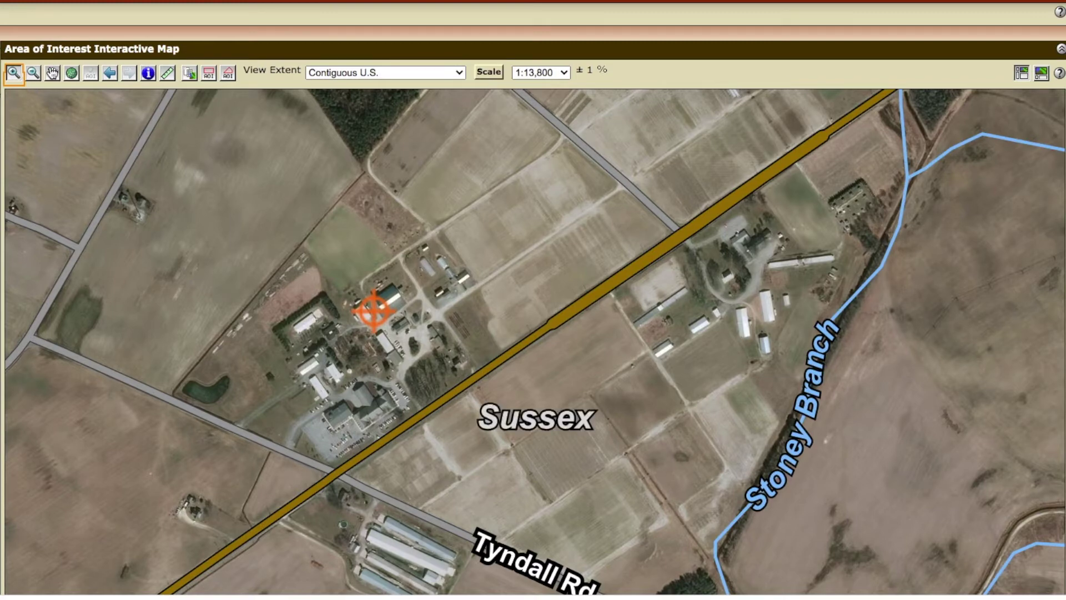
left_click(52, 73)
left_click_drag(240, 191, 349, 306)
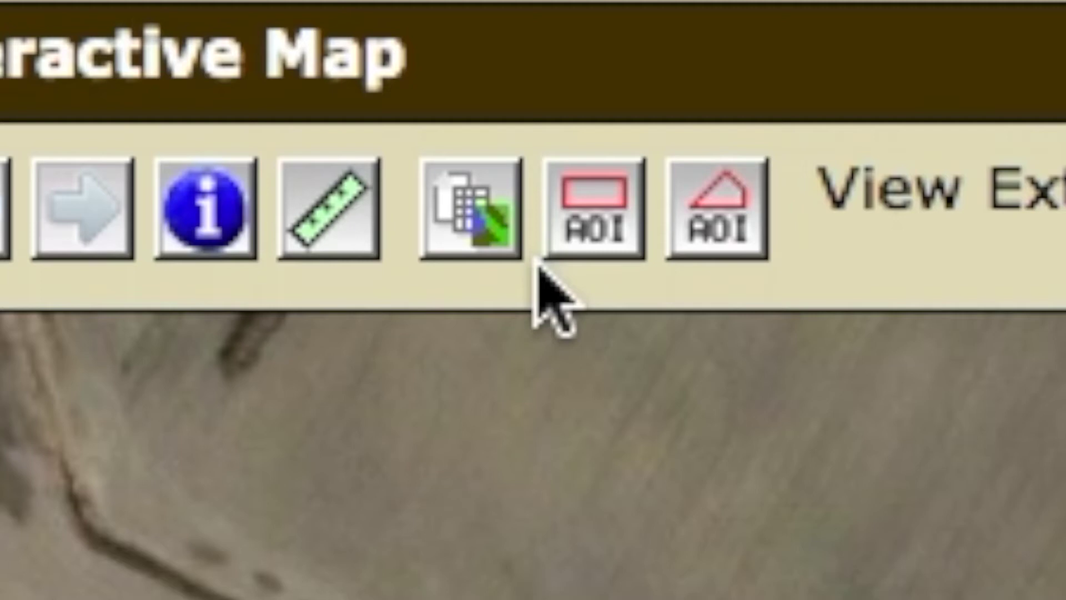
Draw a polygon AOI around the Tyndall Rd field, notched around the farmstead, totalling 36.3 acres.
left_click(717, 210)
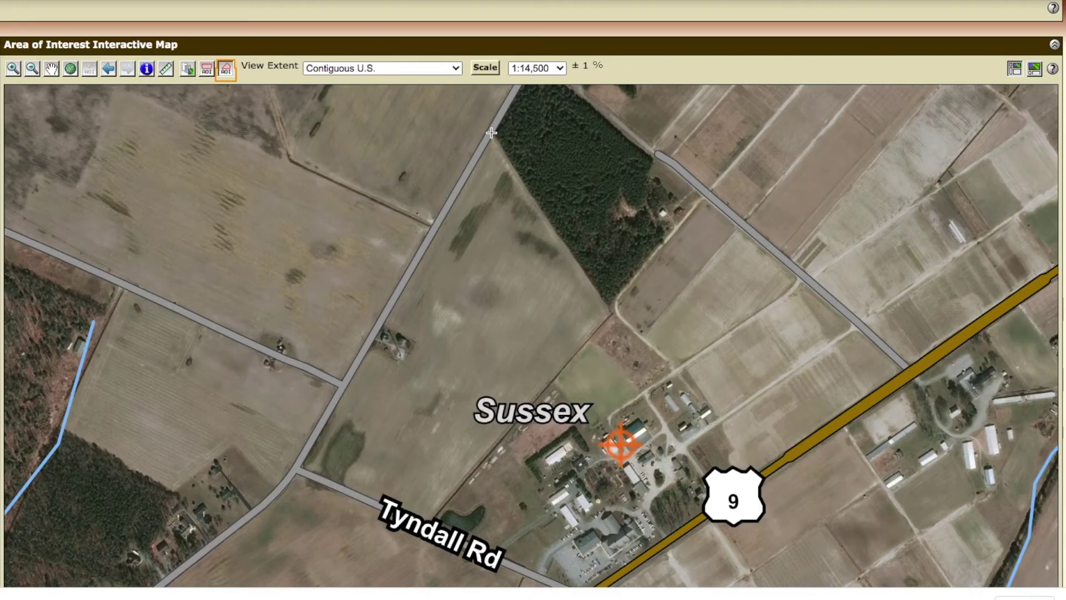
left_click(491, 132)
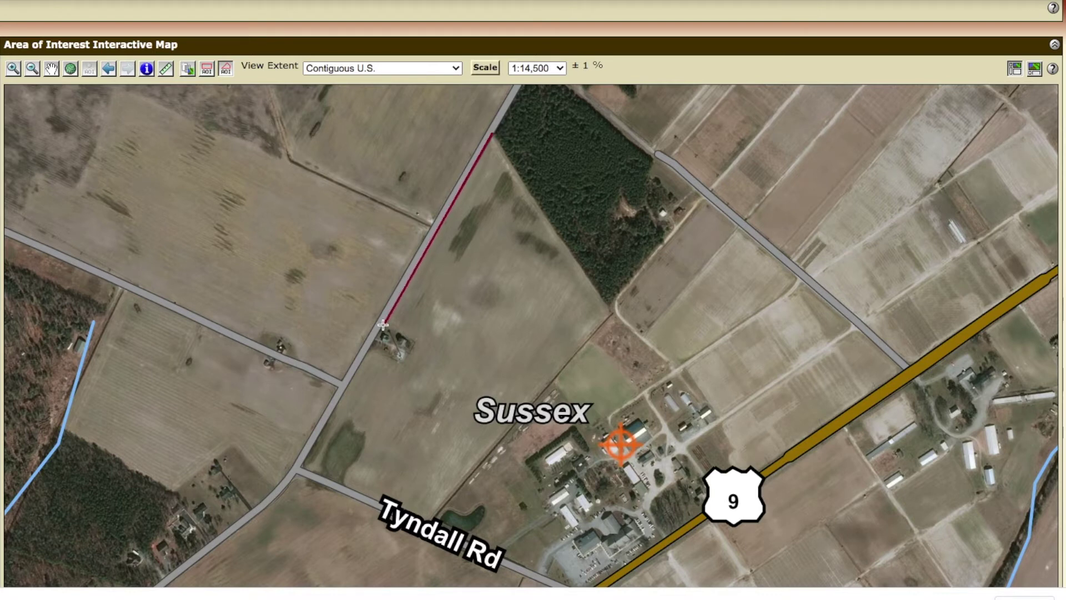
left_click(385, 324)
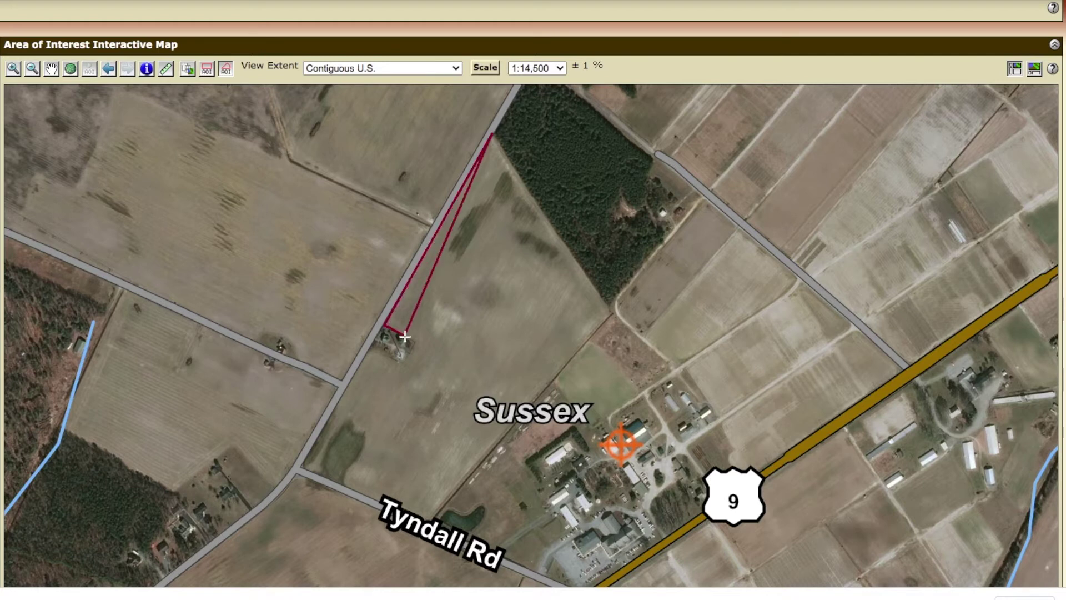
left_click(416, 341)
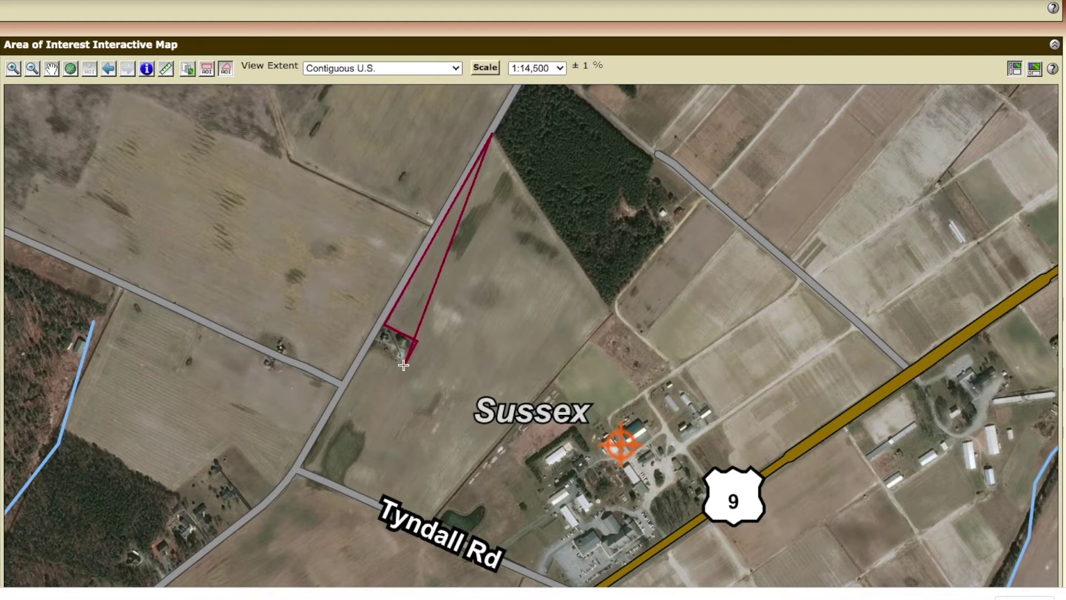
left_click(402, 365)
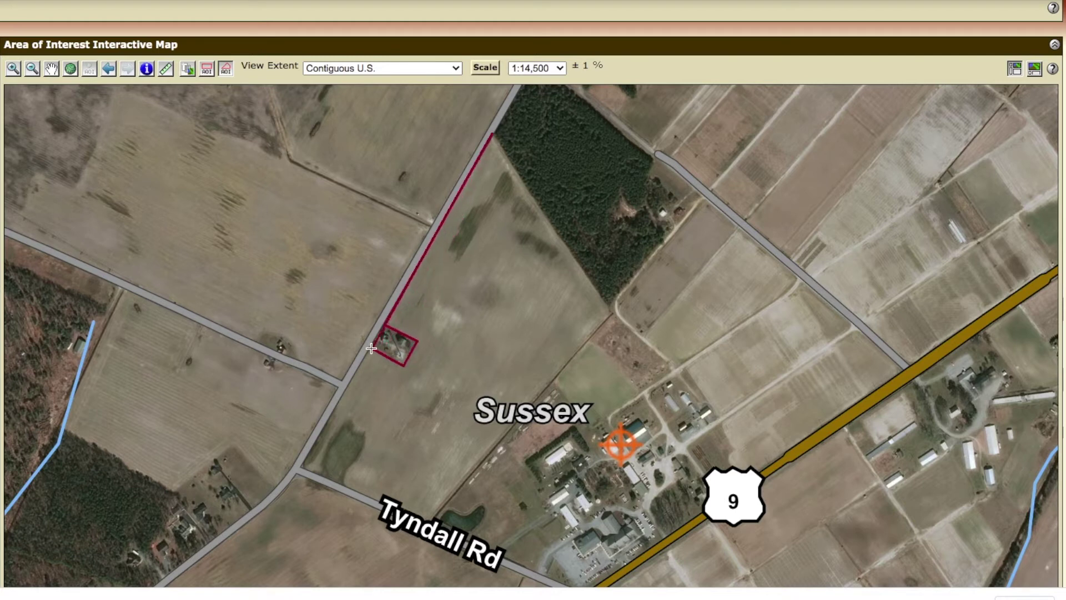
left_click(369, 347)
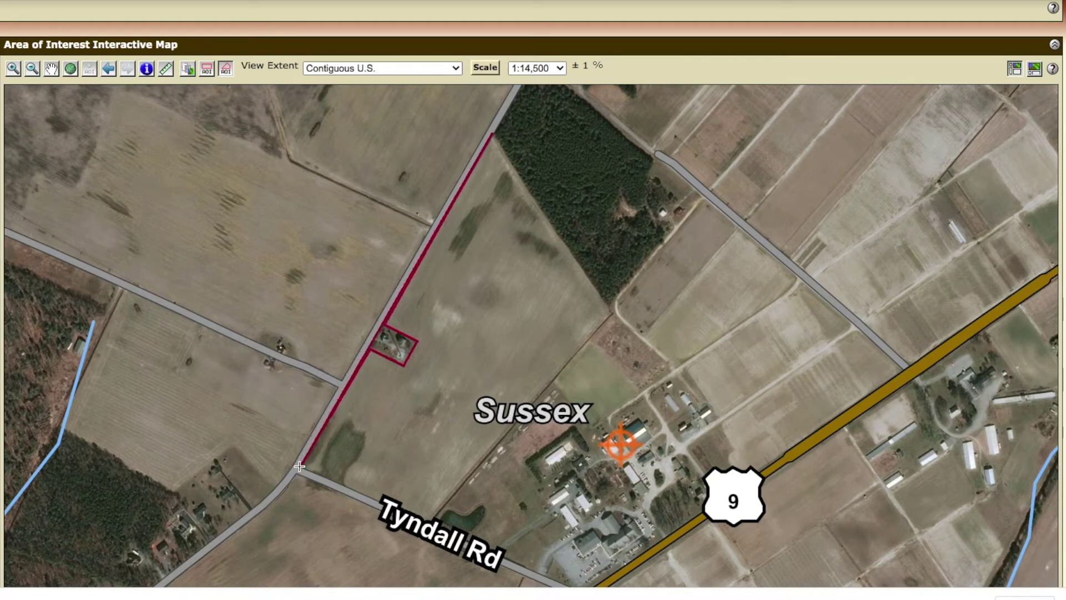
left_click(300, 466)
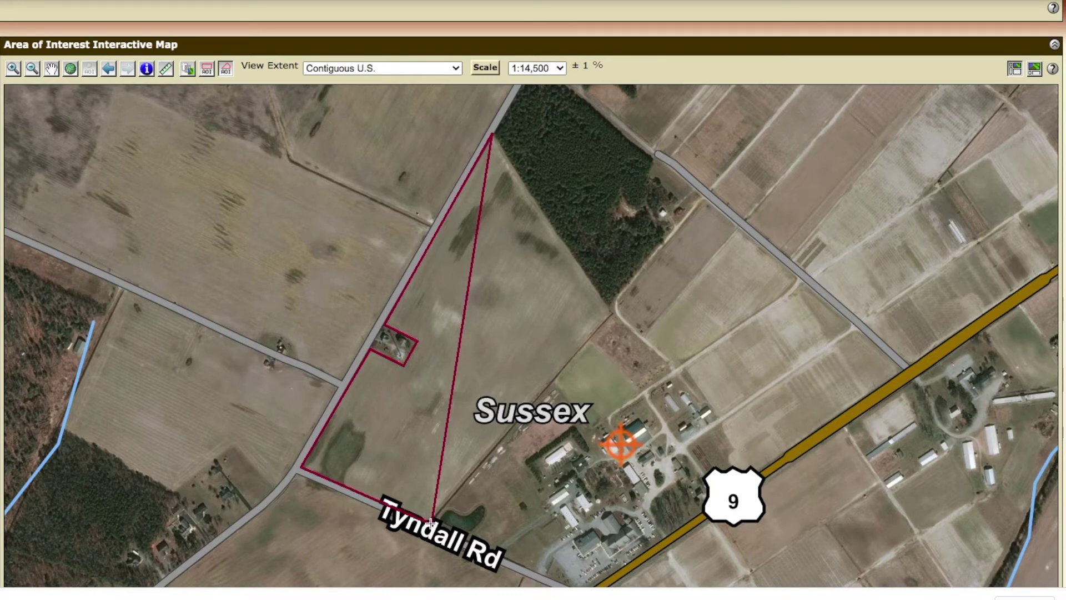
left_click(432, 520)
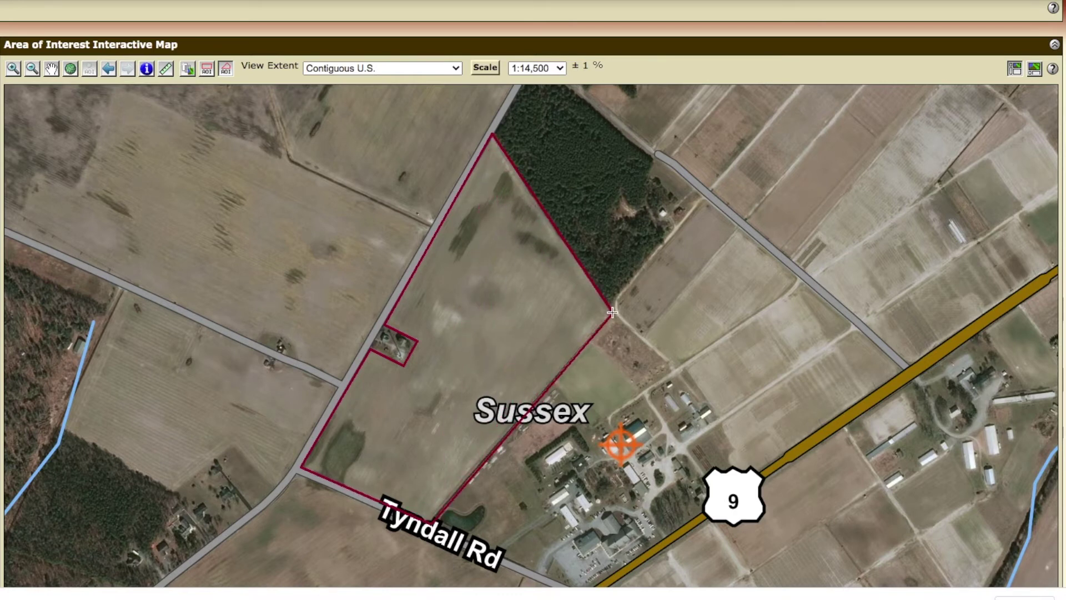
left_click(612, 313)
double_click(612, 313)
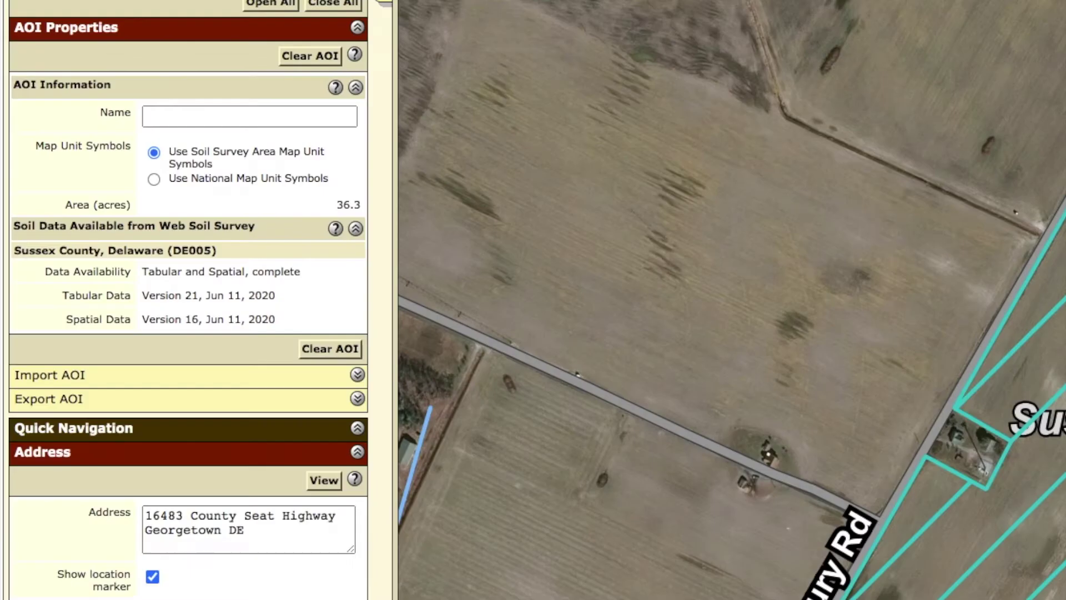
Clear the 36.3-acre AOI and place a new polygon's first corner at the field's northern tip.
left_click(335, 350)
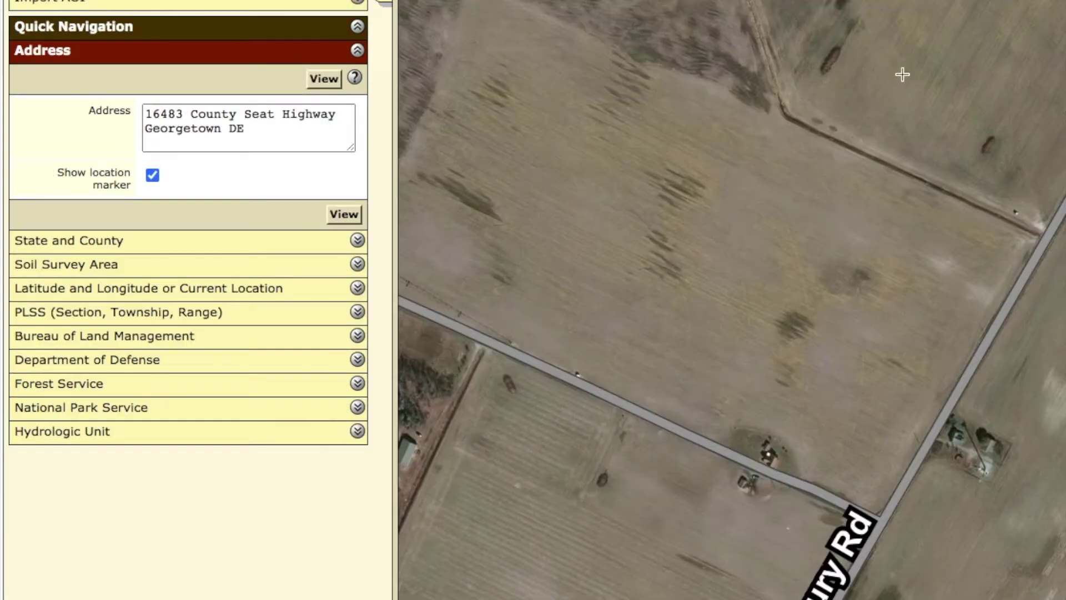
left_click(1034, 28)
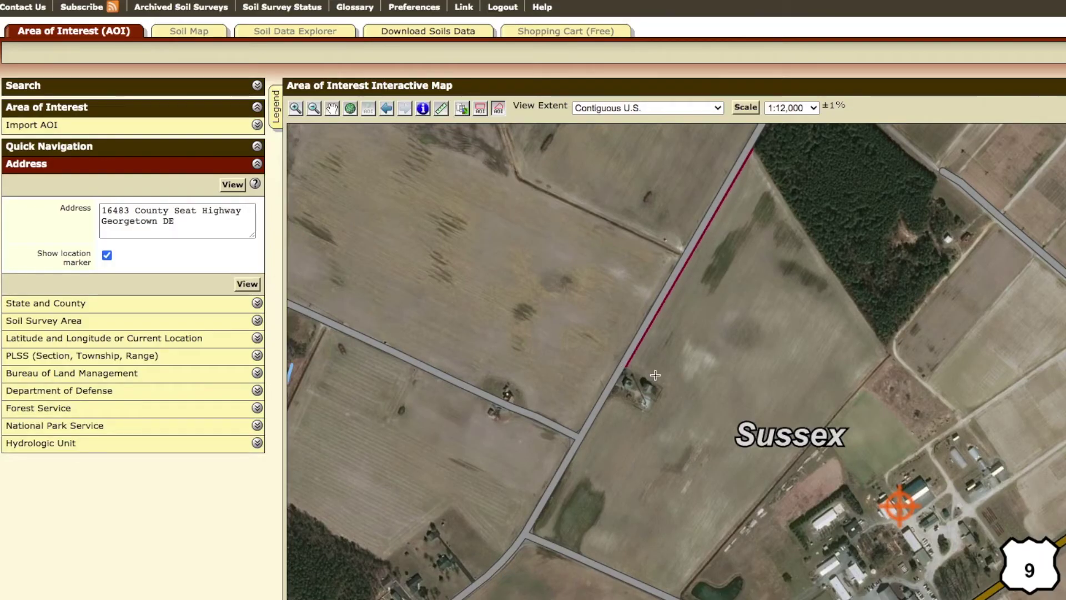
Add corners around the farmstead and along Tyndall Rd, finishing the polygon at the woods corner.
left_click(626, 367)
double_click(665, 388)
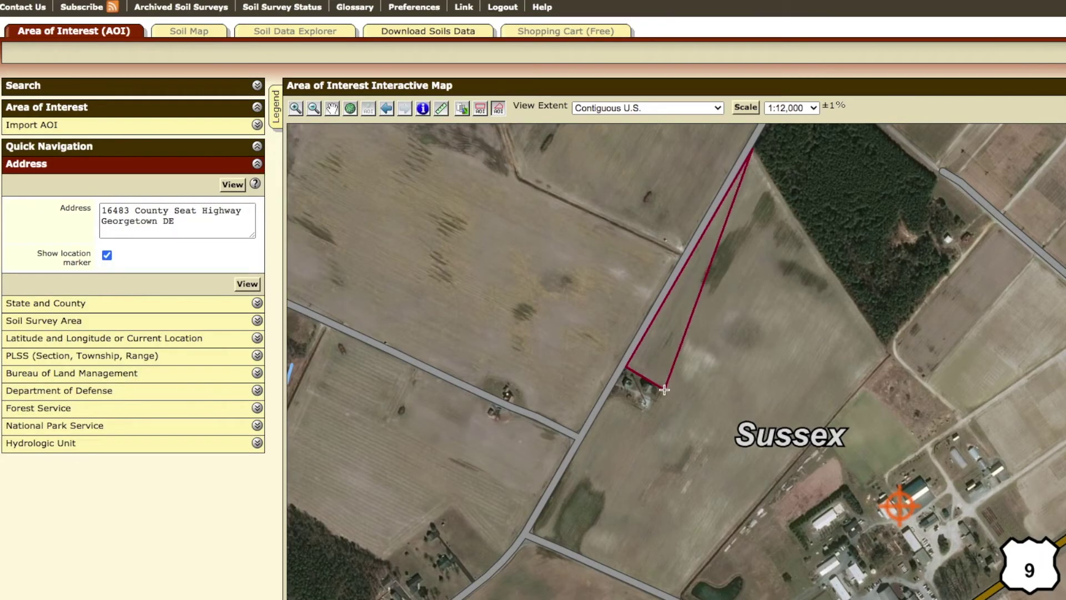
left_click(649, 412)
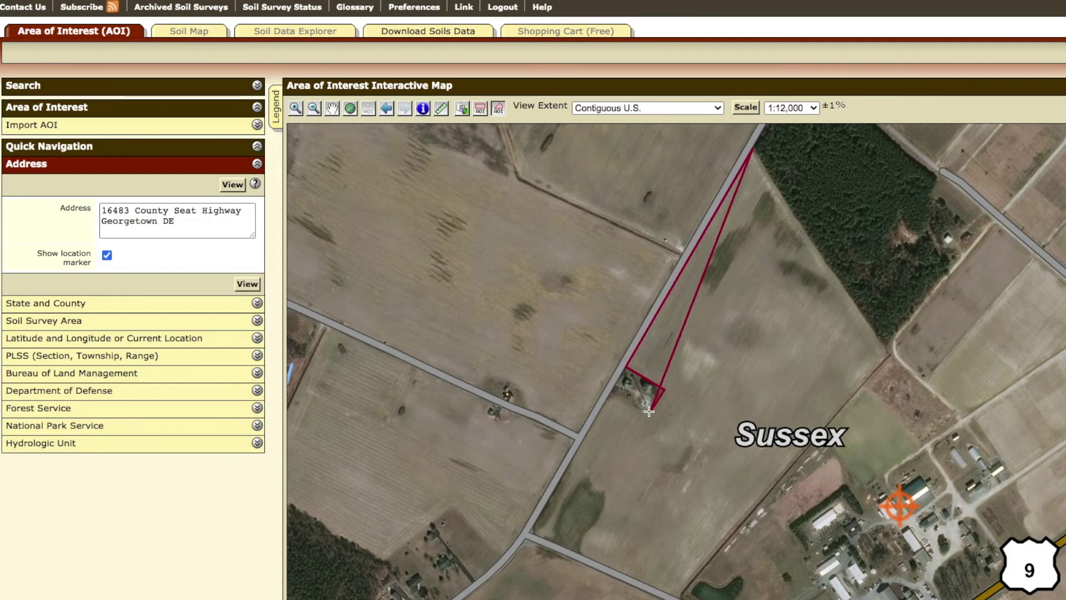
double_click(609, 398)
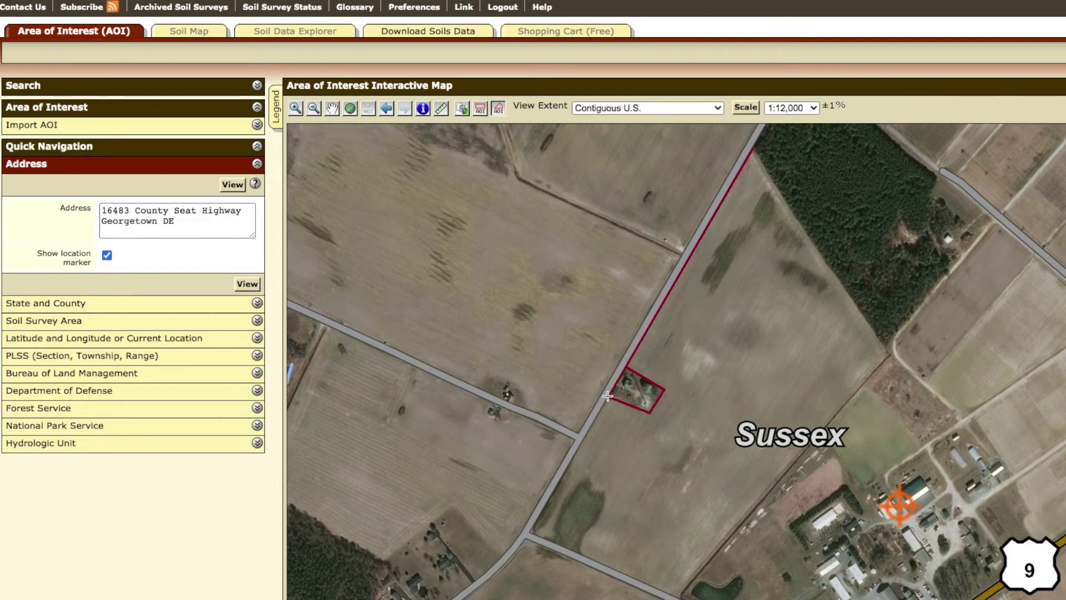
left_click(528, 535)
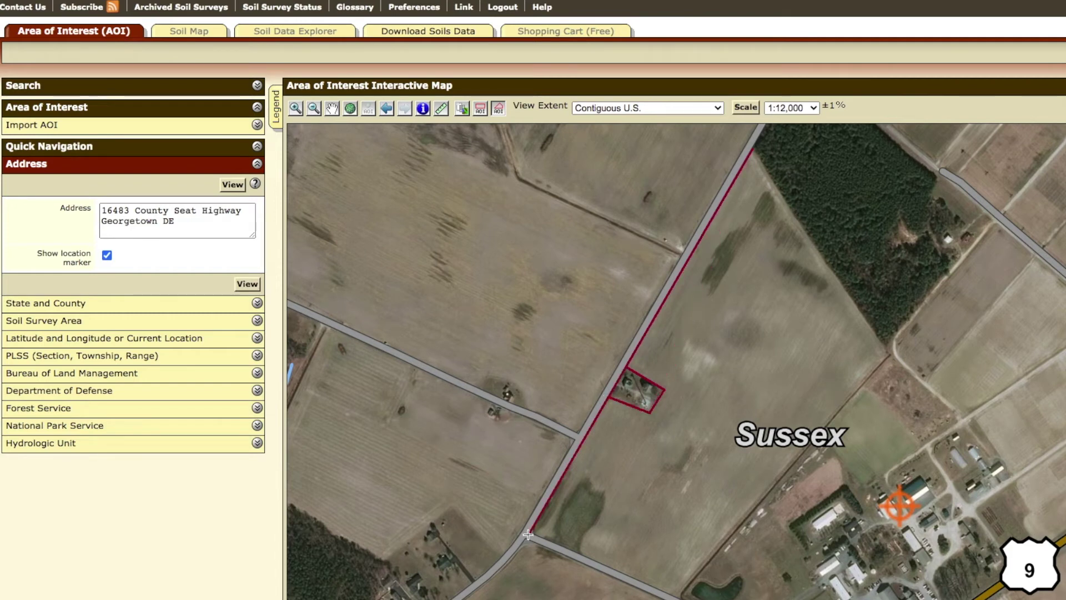
double_click(679, 595)
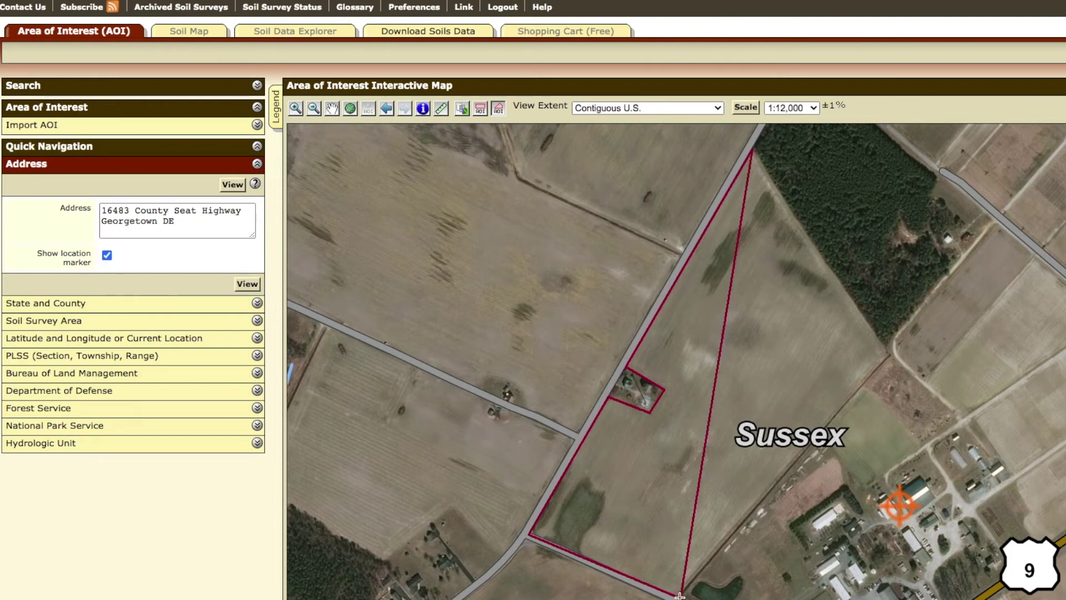
double_click(889, 356)
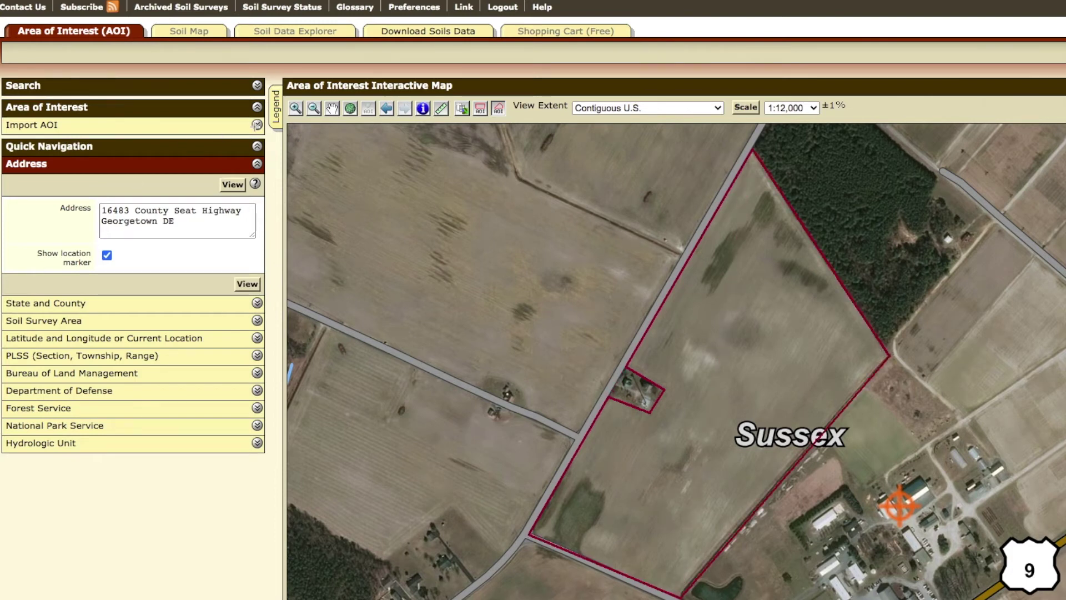
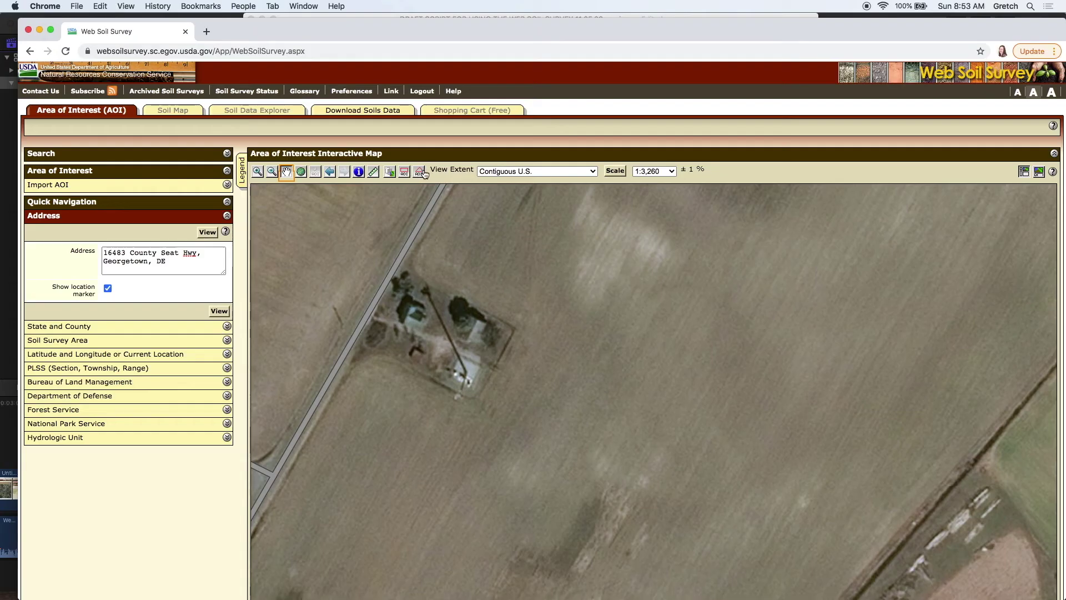
Outline a 0.69-acre area of interest around the farmhouse lot beside Asbury Rd.
left_click(419, 173)
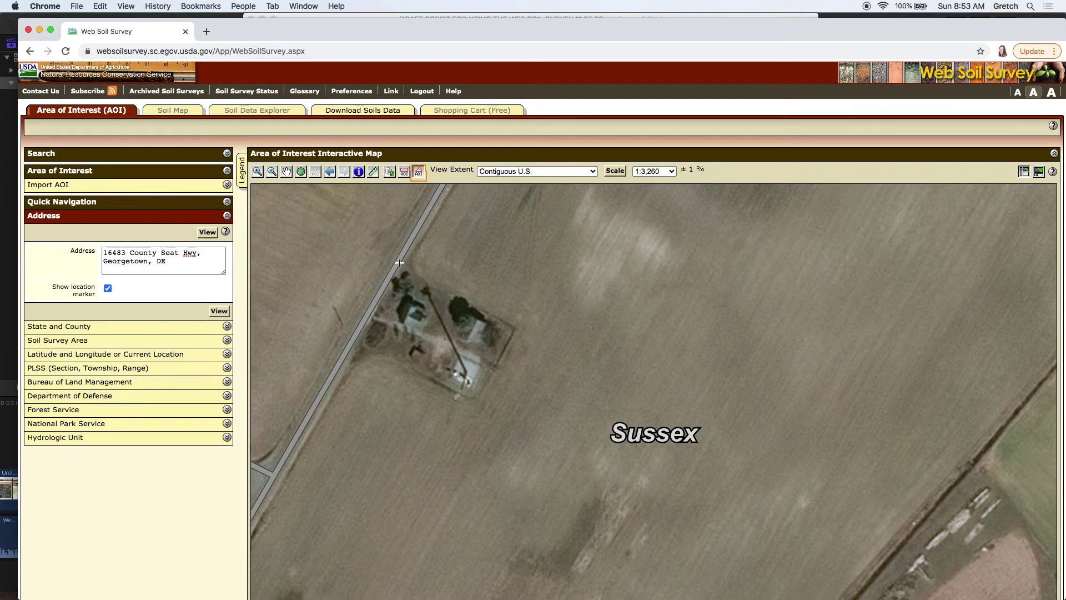
left_click(515, 327)
left_click(476, 401)
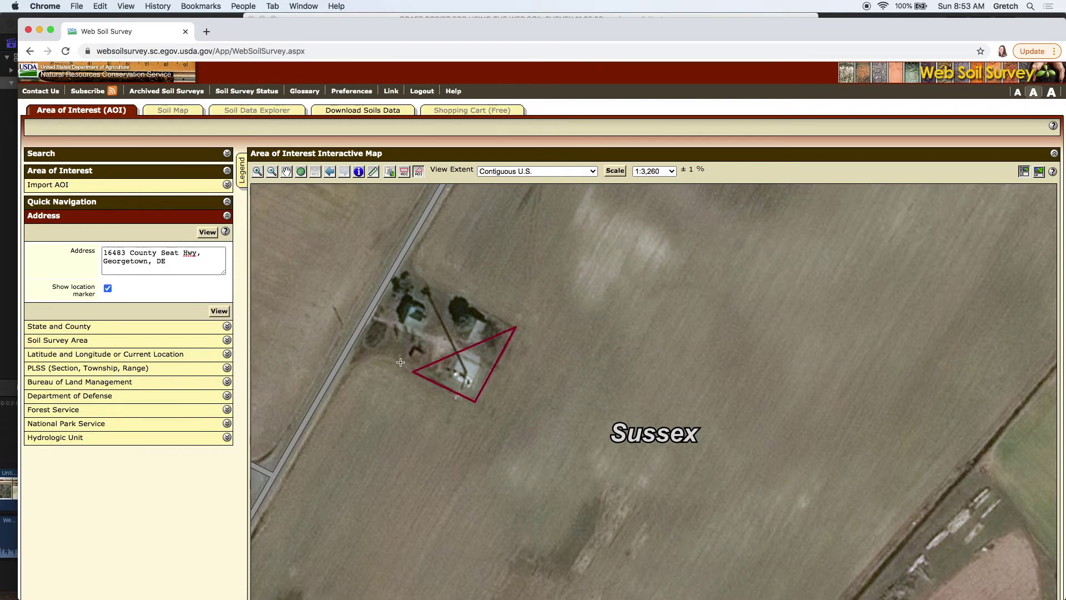
left_click(354, 339)
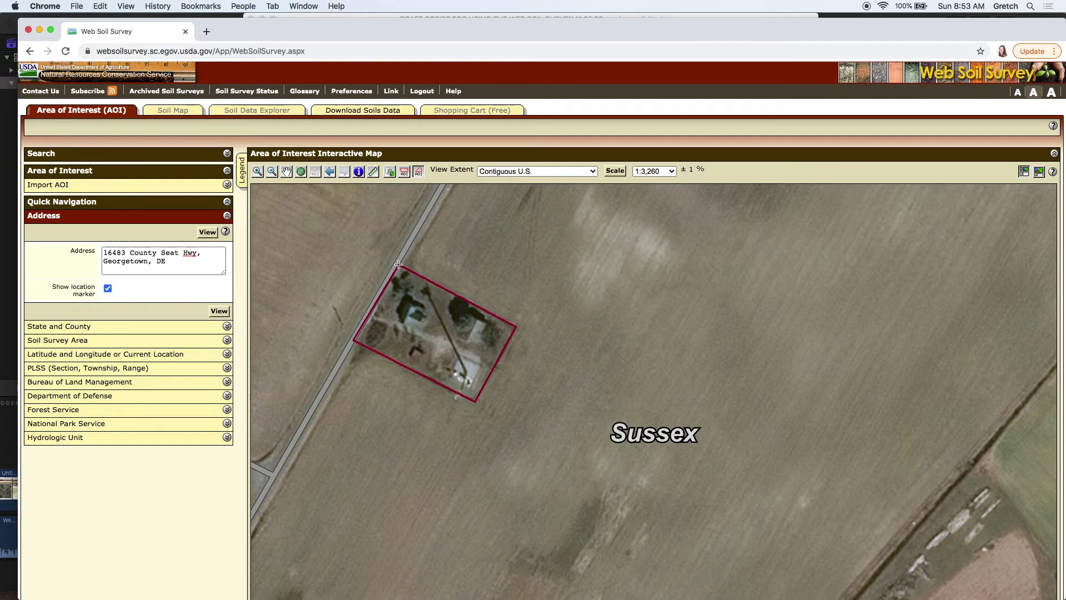
double_click(398, 265)
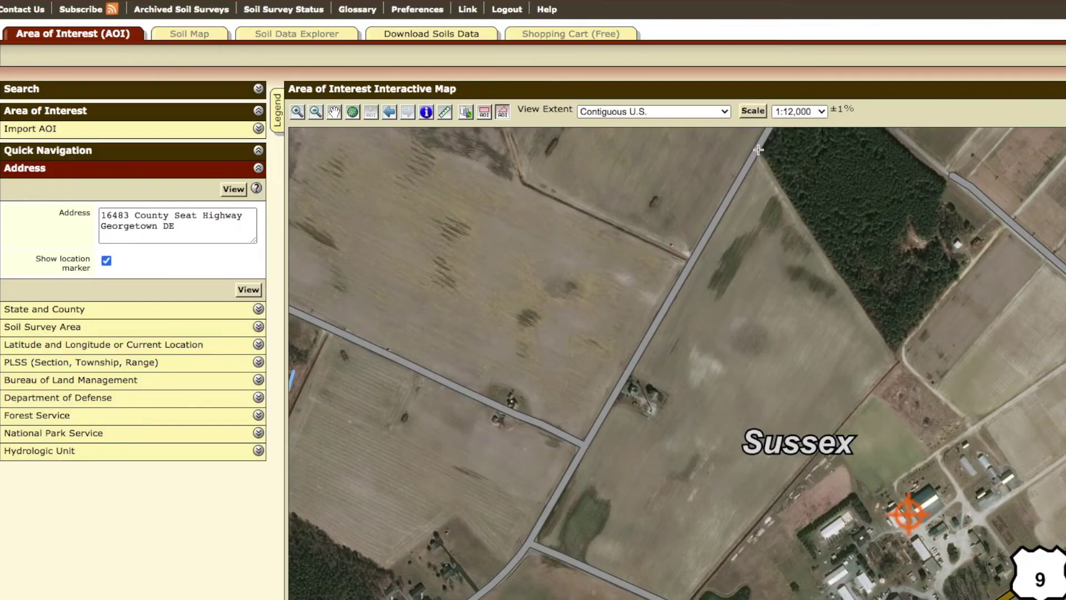
Trace a 36.8-acre area of interest along the roads, notching around the farmhouse lot.
left_click(621, 204)
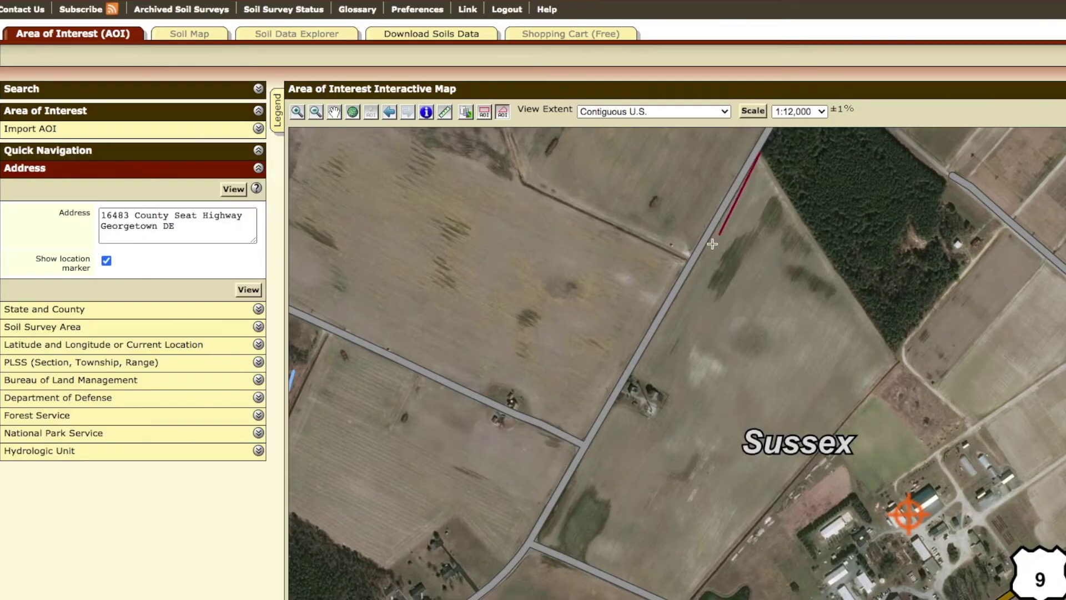
left_click(632, 373)
left_click(670, 396)
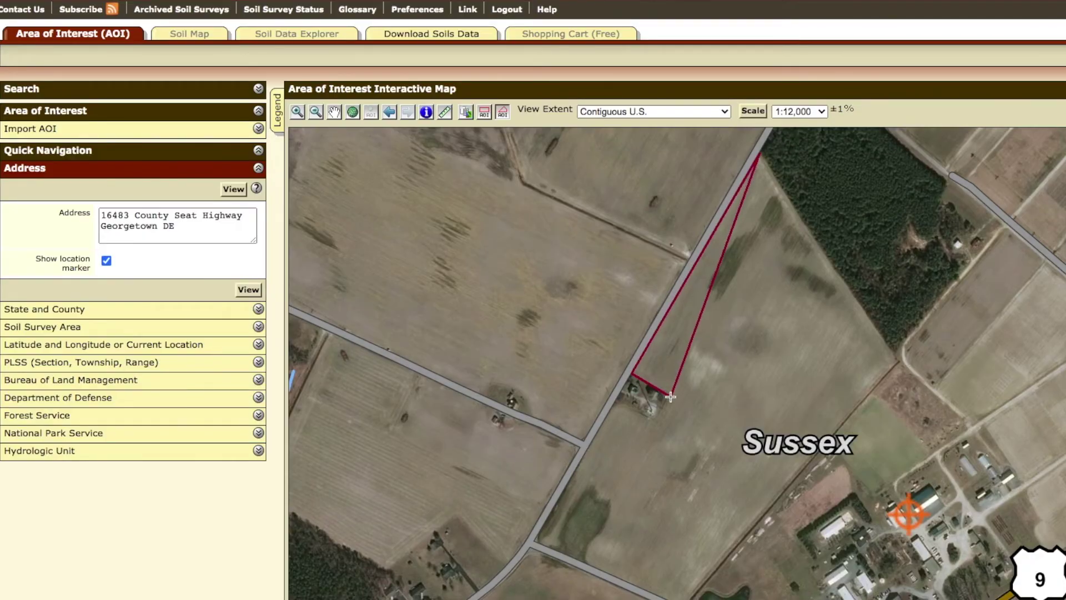
double_click(656, 420)
left_click(614, 404)
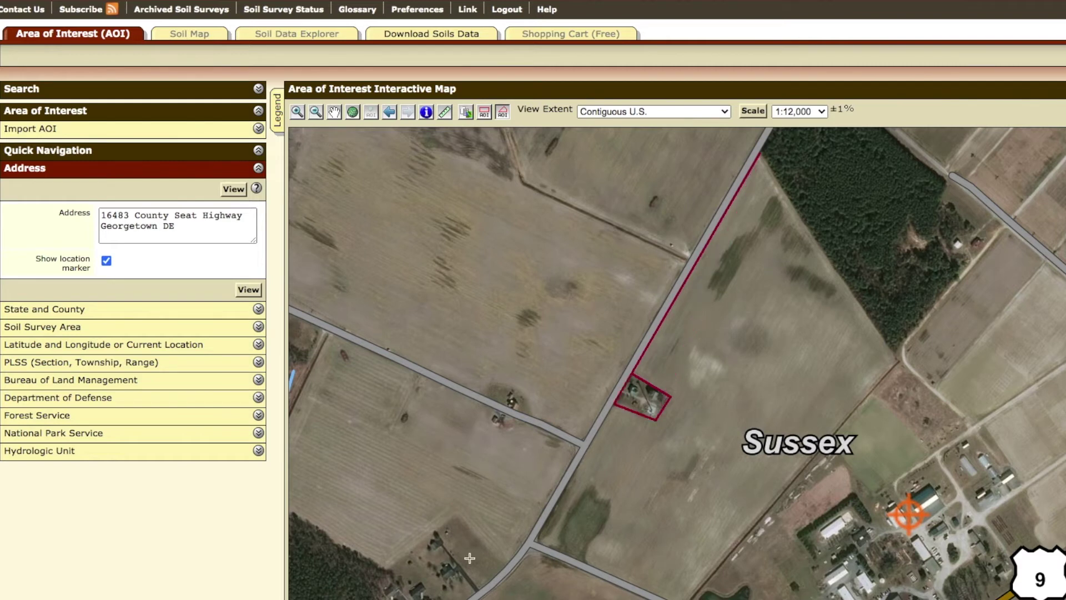
left_click(534, 543)
left_click(686, 599)
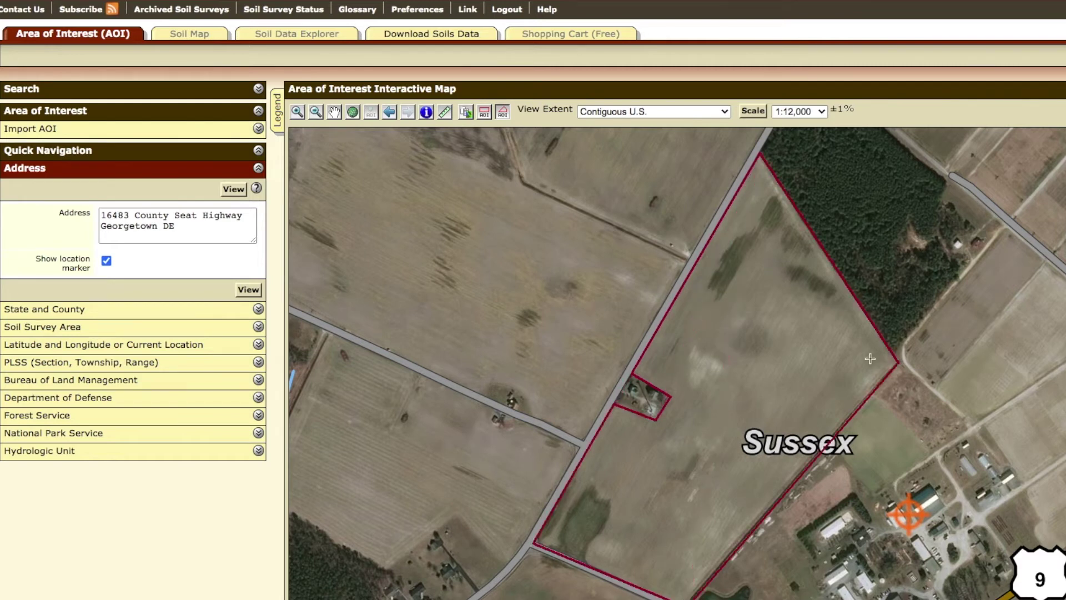
double_click(898, 362)
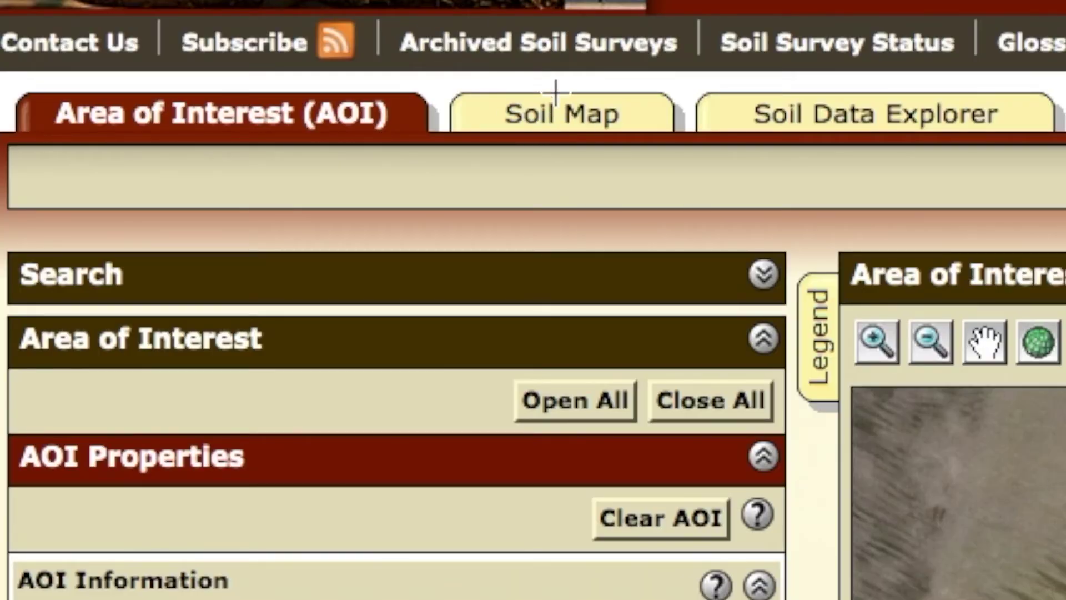
Show the soil map (HmA, PpA, RoA) and open the Hammonton loamy sand description.
left_click(558, 114)
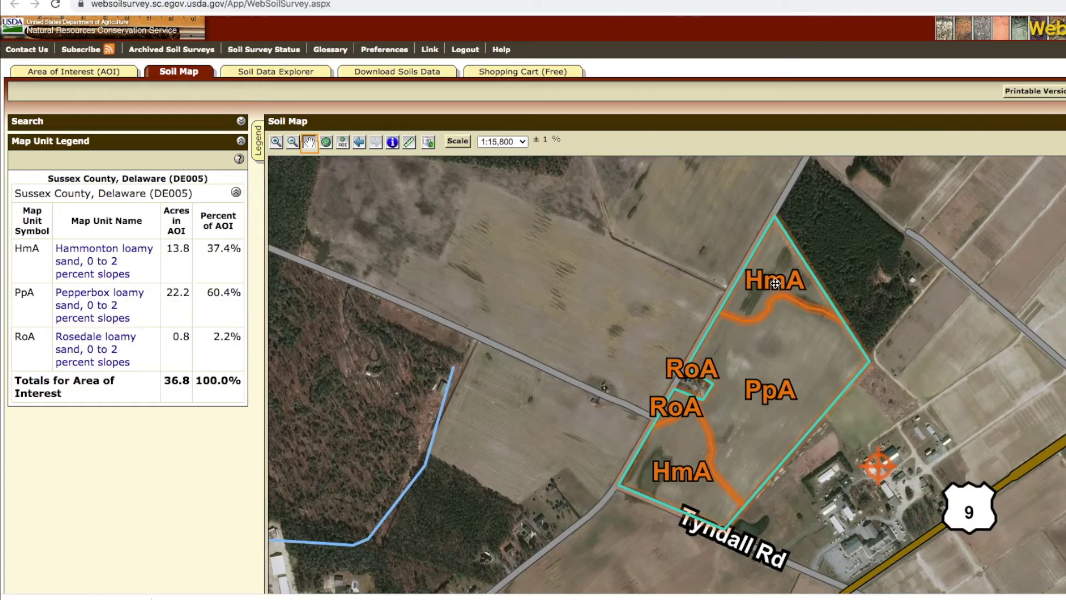
left_click(89, 252)
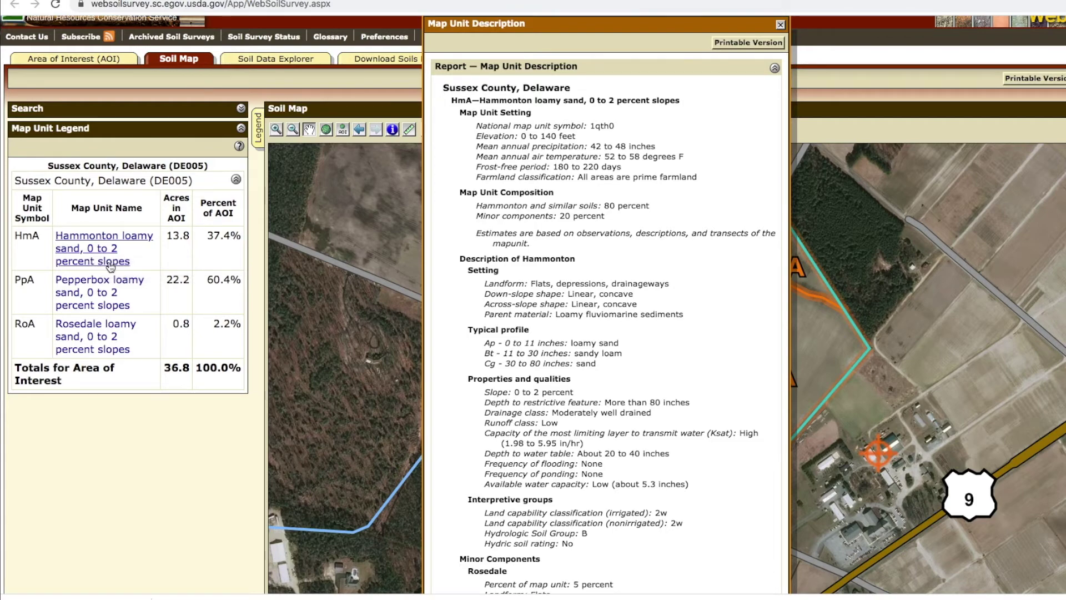
Generate a printable Hammonton map unit description with custom subtitle 'My Farm'.
left_click(743, 43)
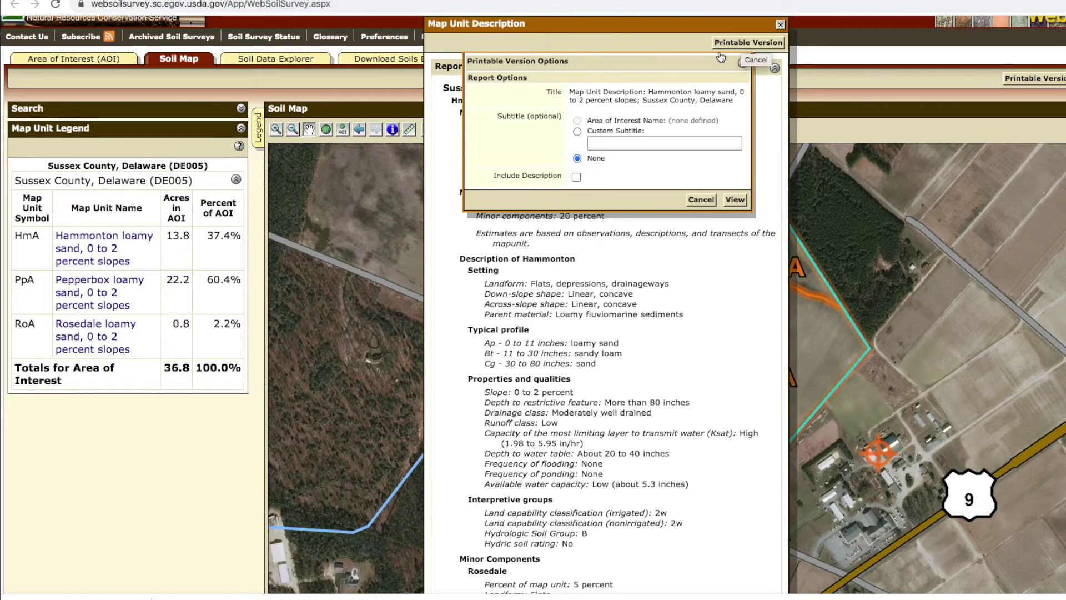
left_click(578, 132)
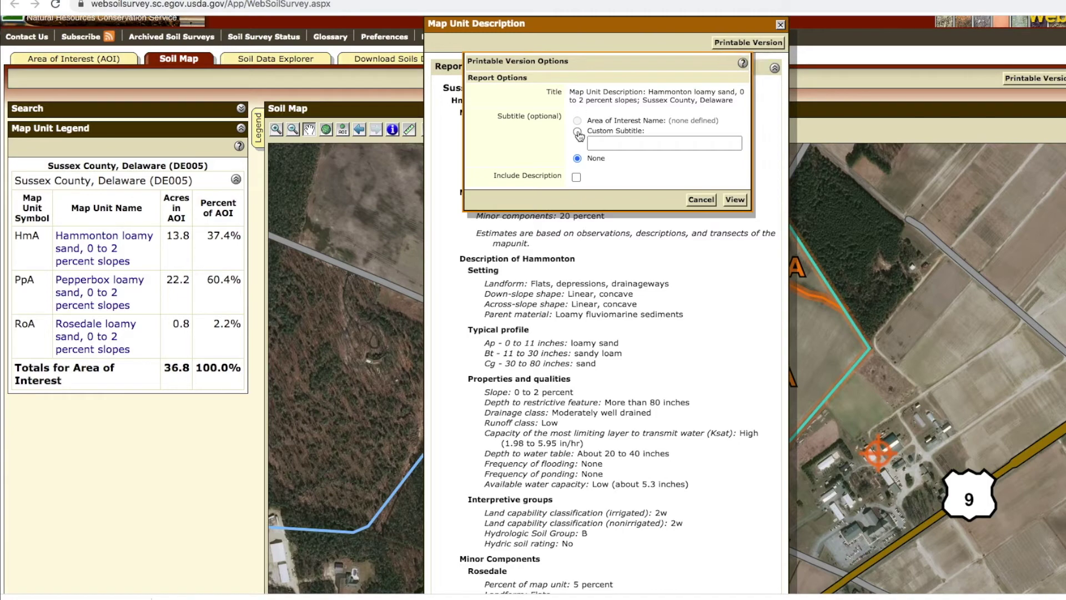
left_click(618, 145)
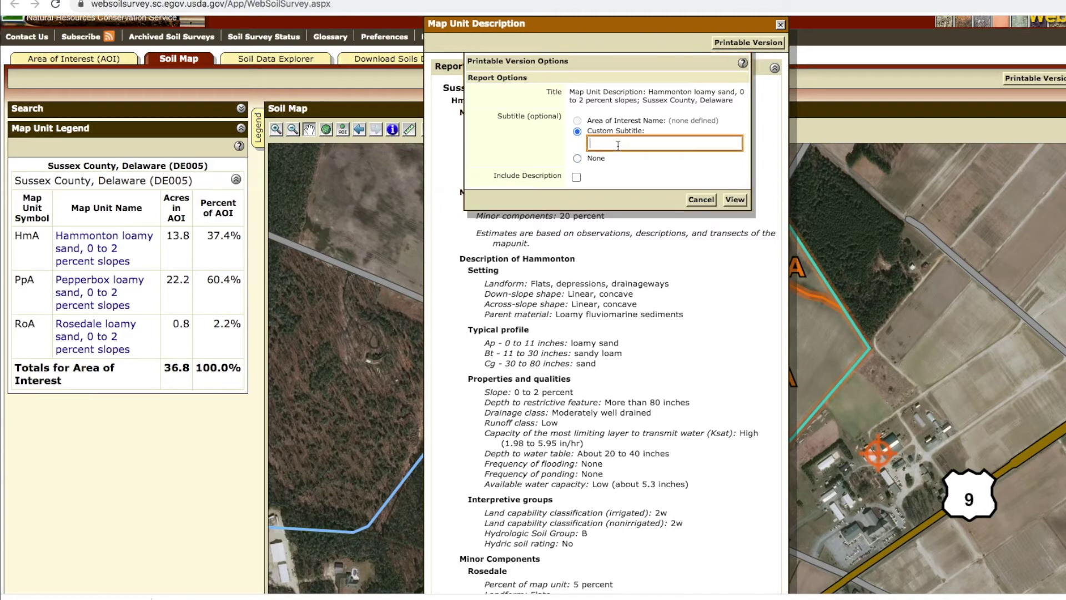
type("My Farm")
left_click(735, 199)
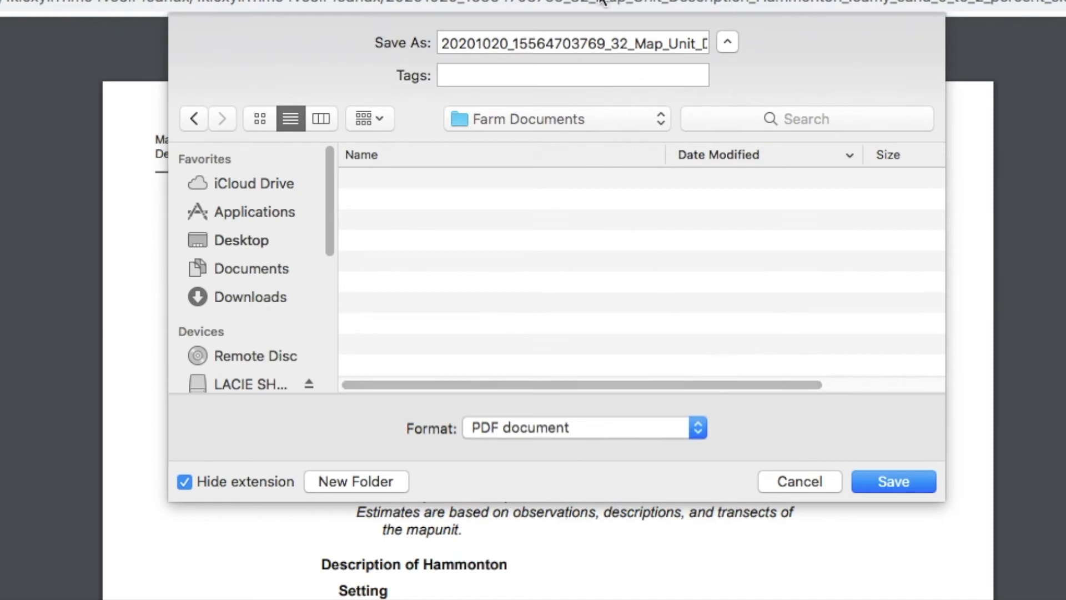
Save the PDF in Farm Documents with the file name starting 'Soil Survey'.
left_click_drag(628, 43, 349, 46)
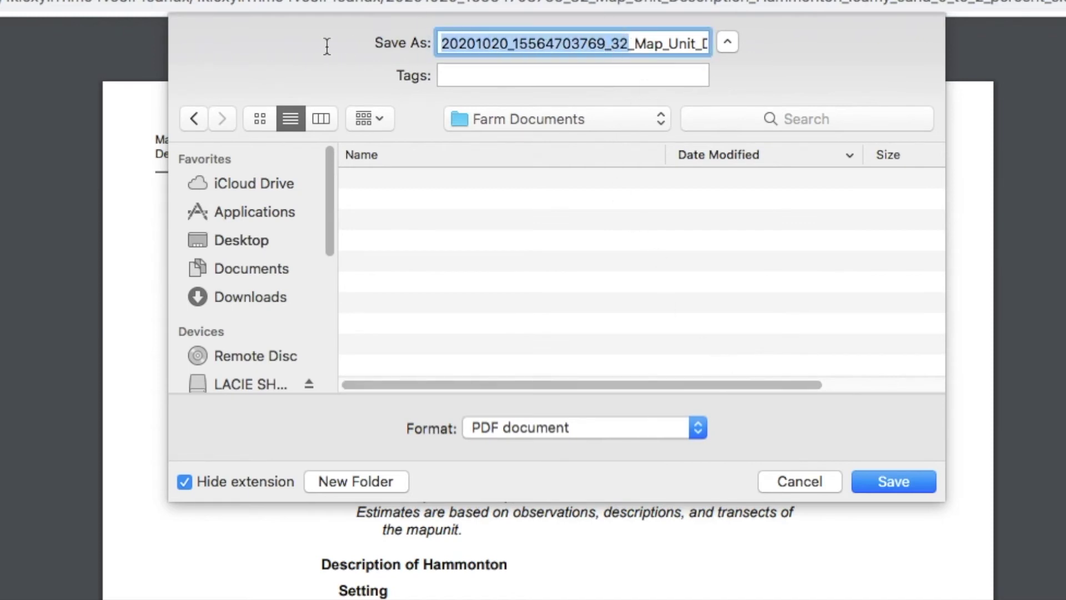
type("Soil Su®")
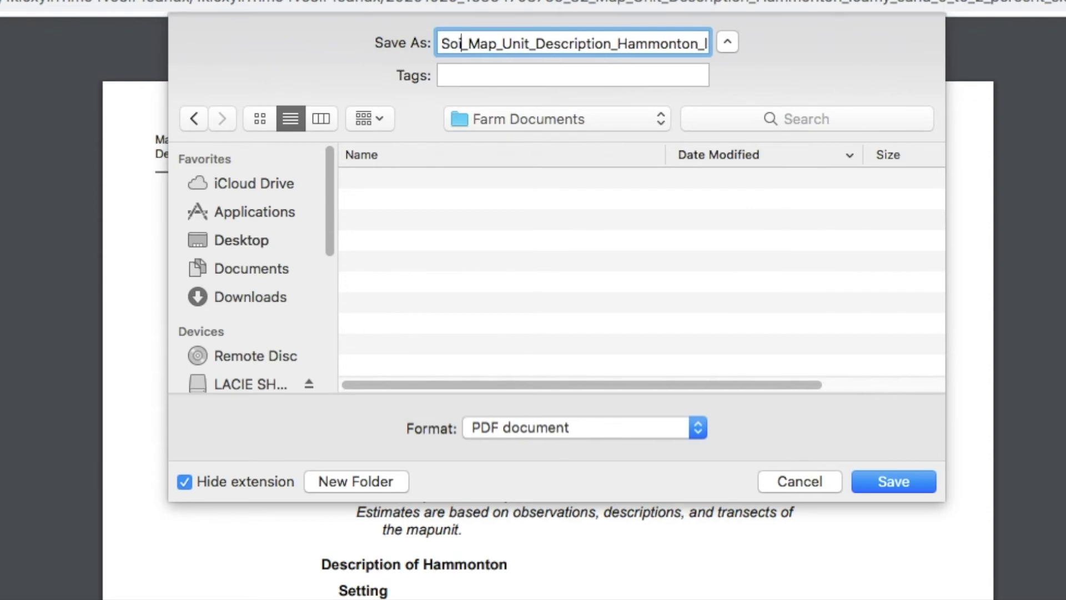
type("ve")
key("BackSpace")
key("BackSpace")
key("BackSpace")
type("rvey")
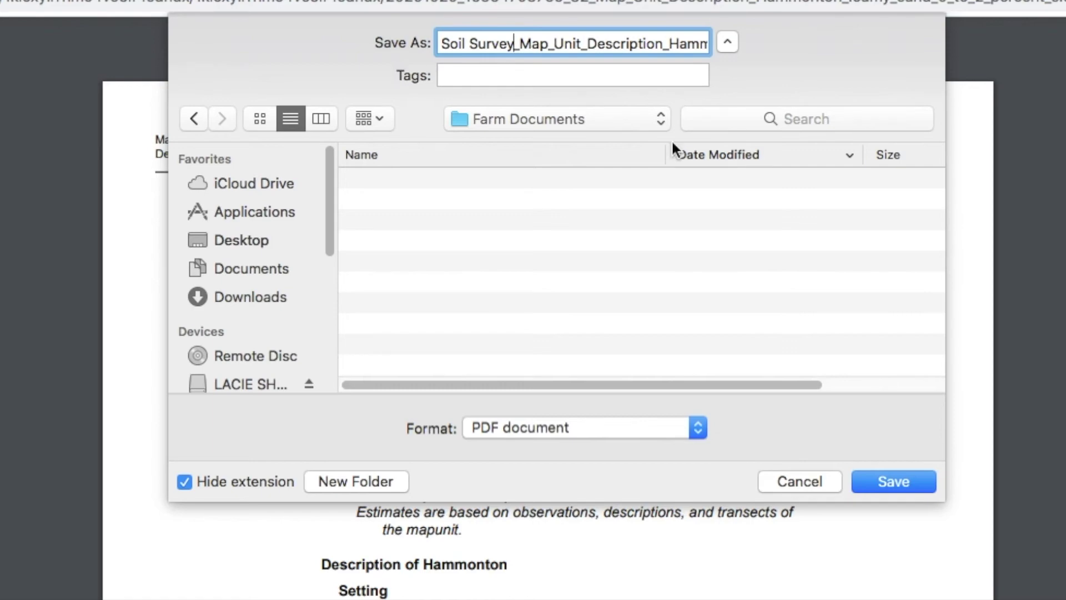
left_click(891, 481)
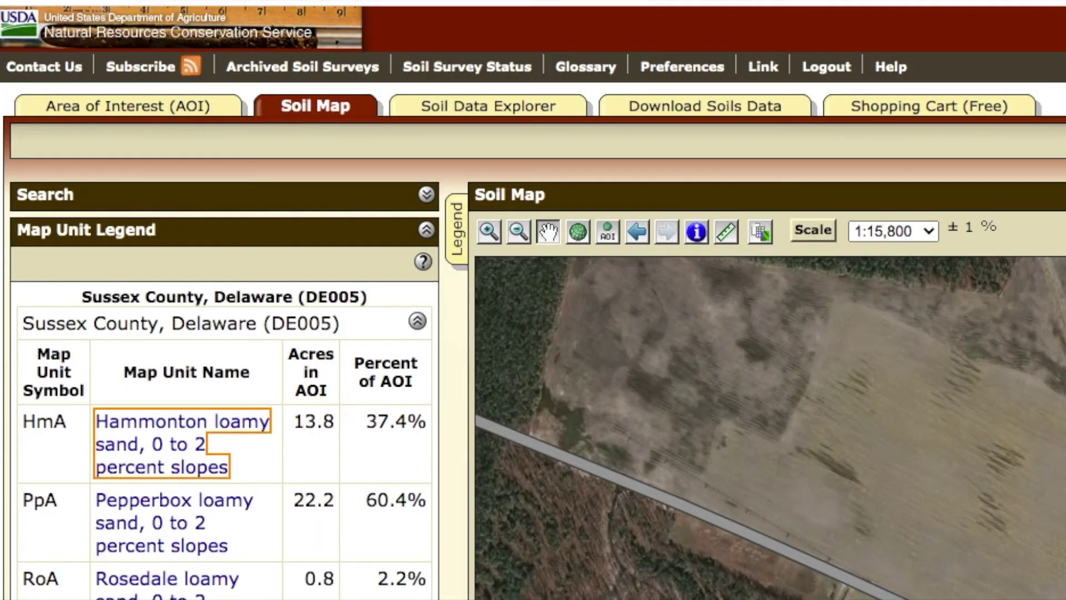
In Soil Data Explorer, open Land Classifications > Farmland Classification rating.
left_click(514, 105)
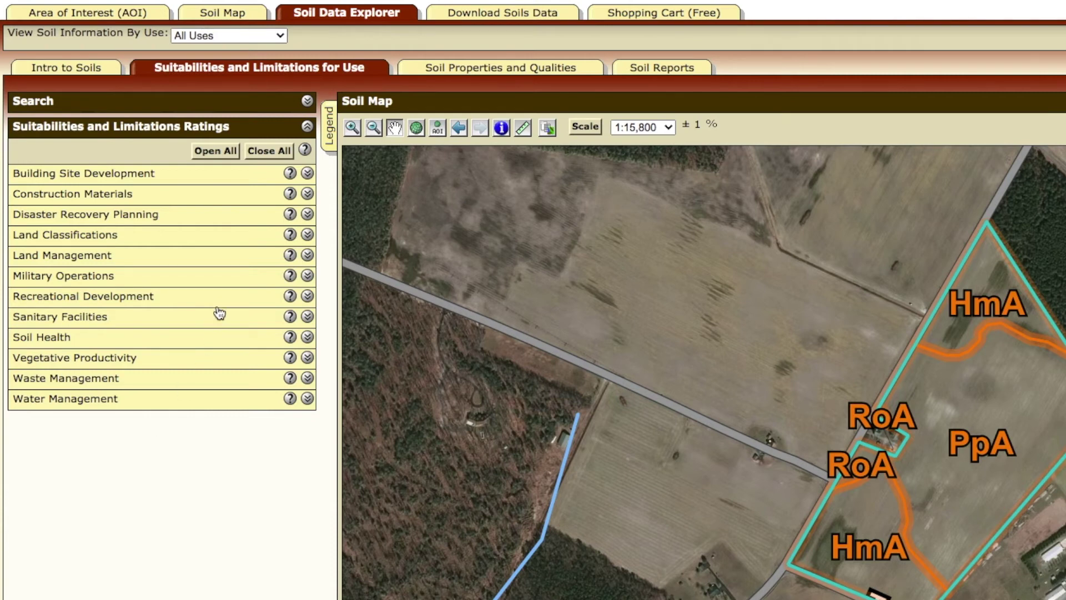
left_click(307, 235)
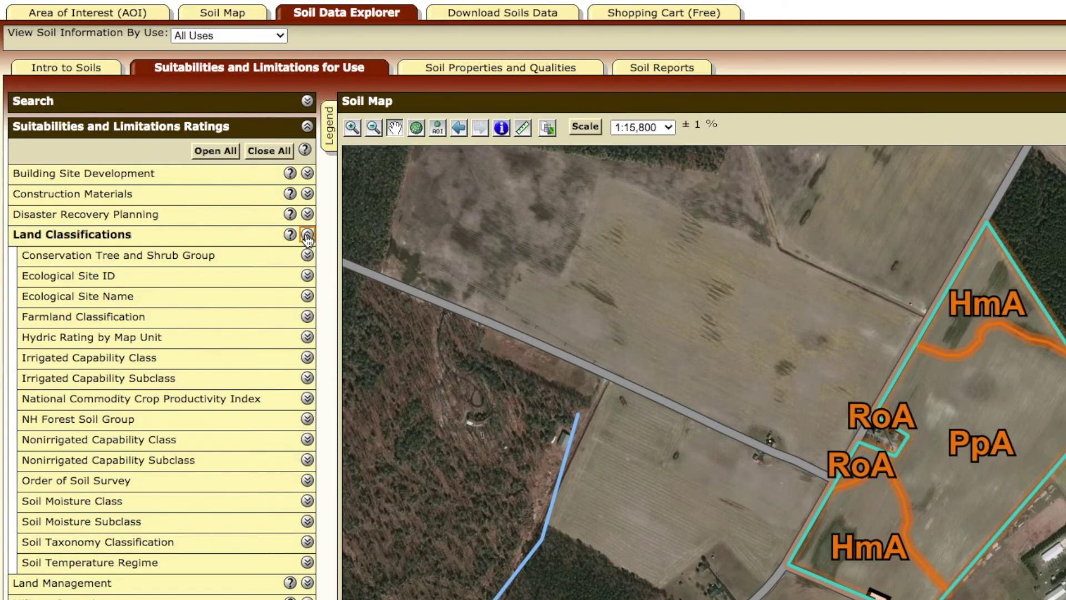
left_click(308, 317)
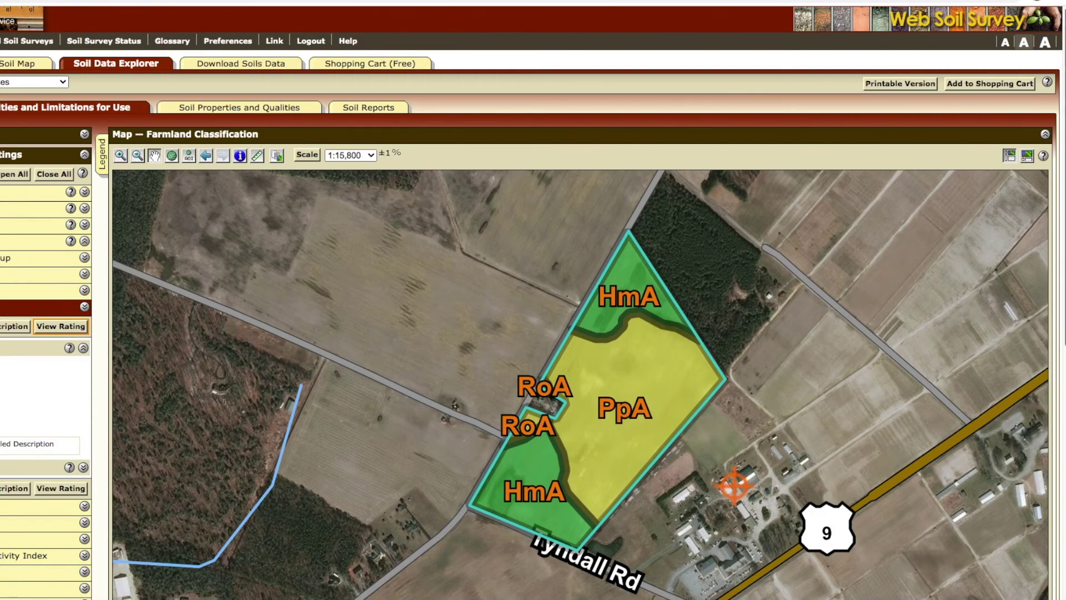
scroll(963, 320, "down", 1)
scroll(580, 356, "down", 7)
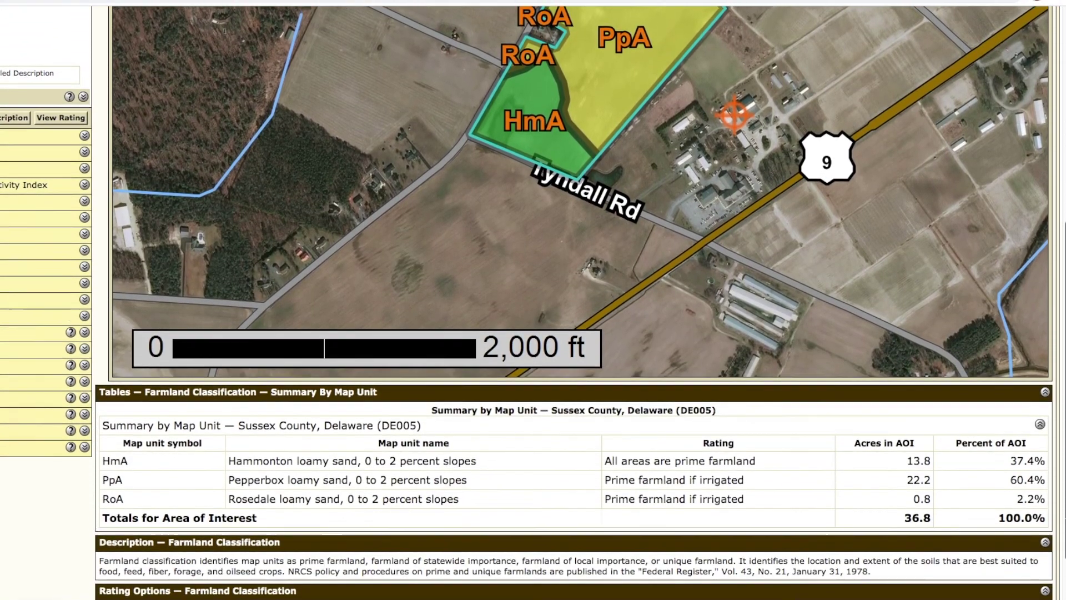
scroll(1063, 562, "down", 1)
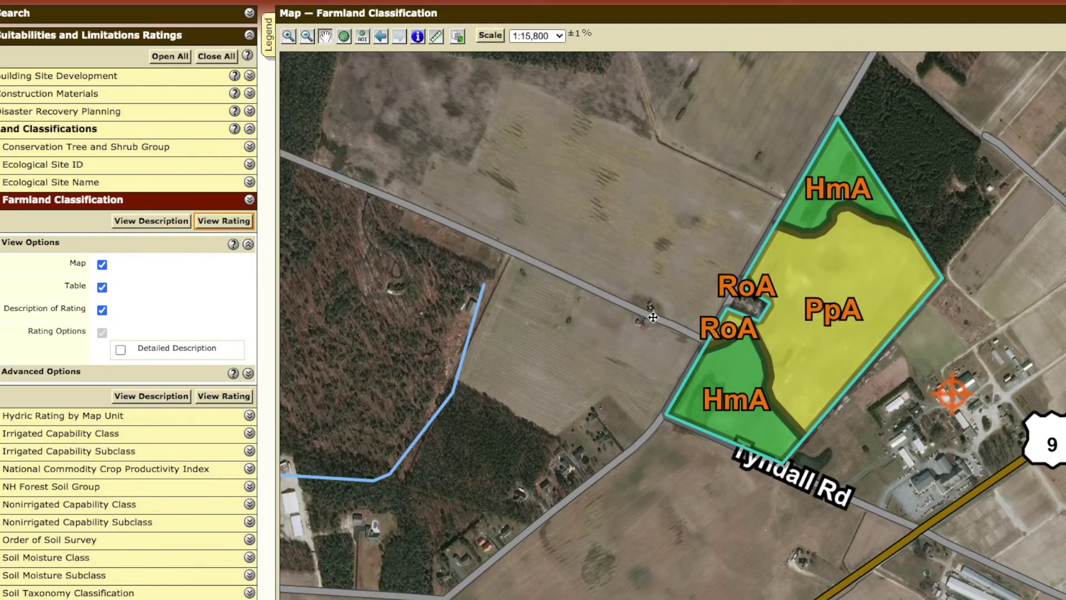
left_click(268, 33)
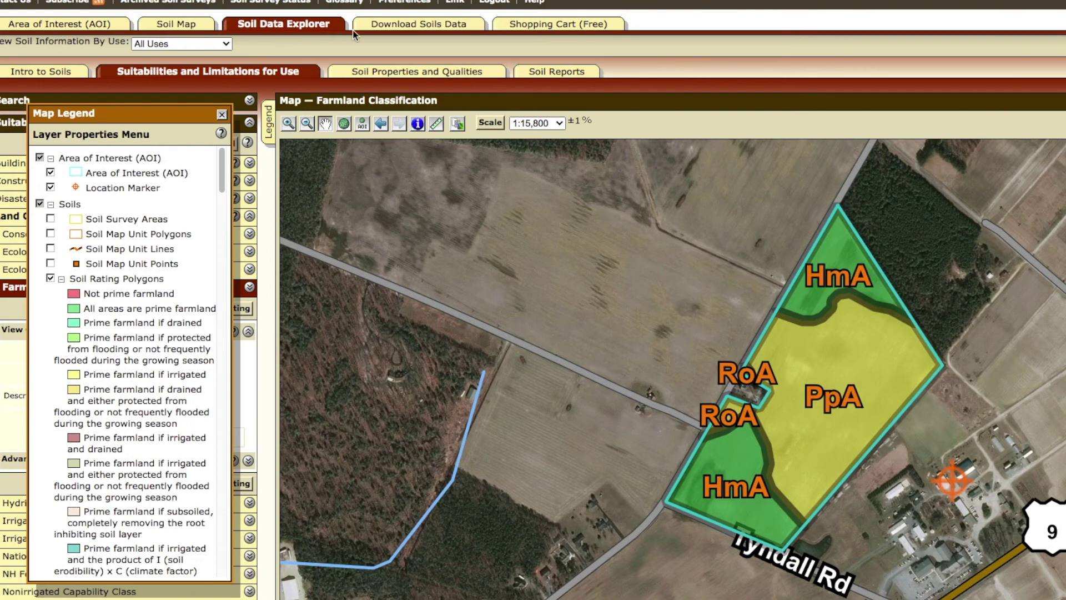
left_click(222, 114)
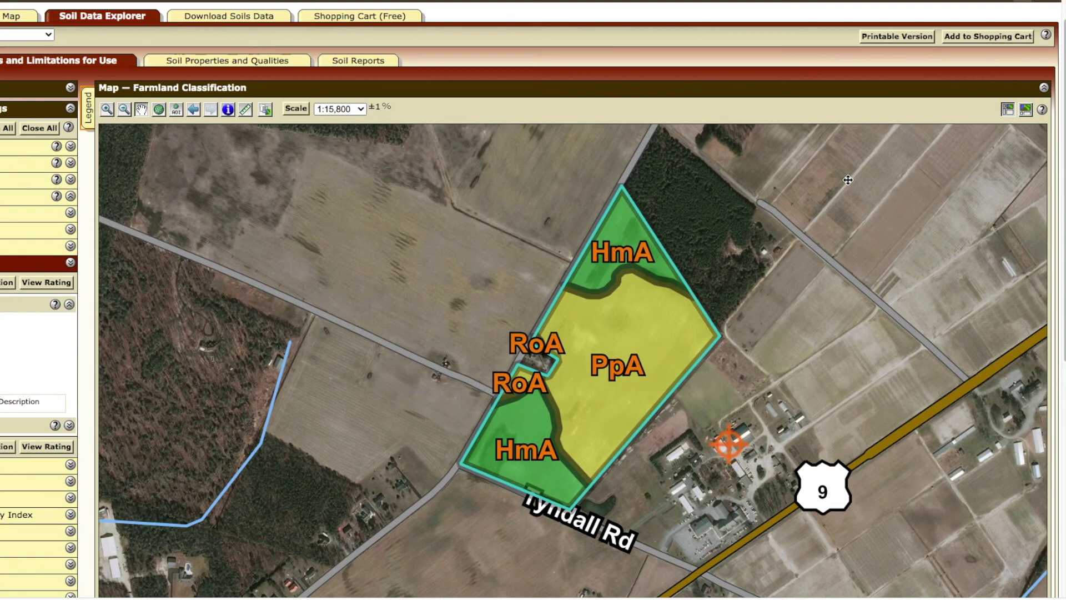
Generate the printable Farmland Classification PDF subtitled 'My Farm' and scroll through its 5 pages.
left_click(883, 36)
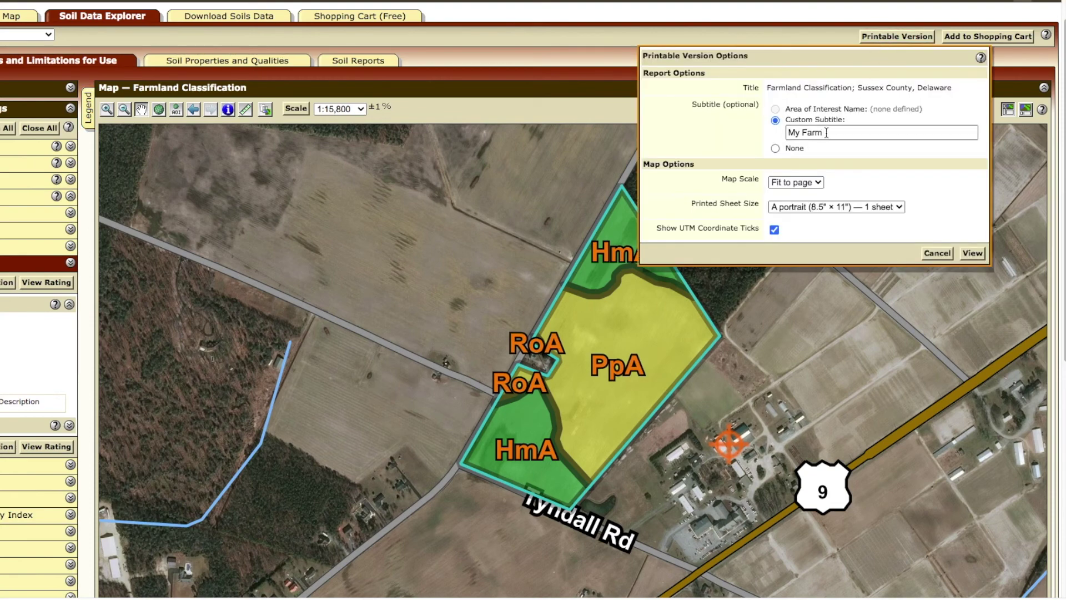
left_click(971, 255)
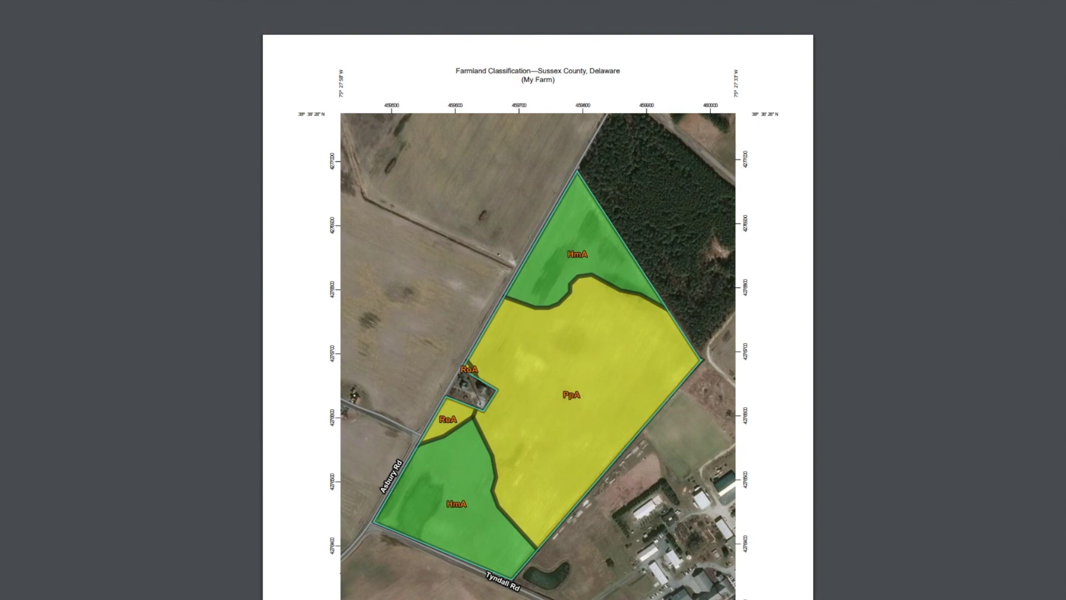
scroll(538, 300, "down", 10)
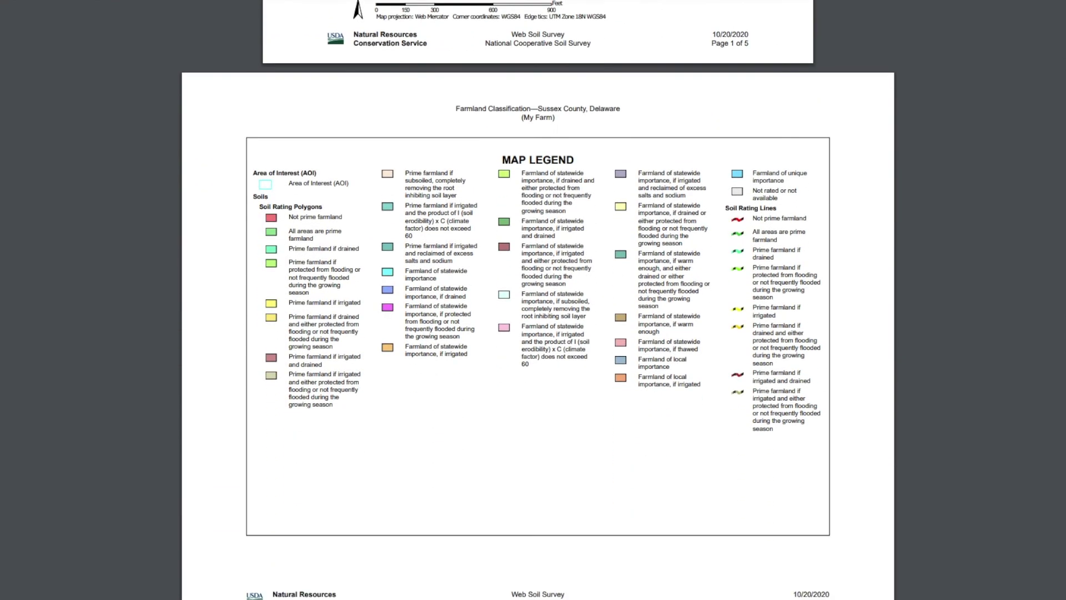
scroll(538, 300, "down", 8)
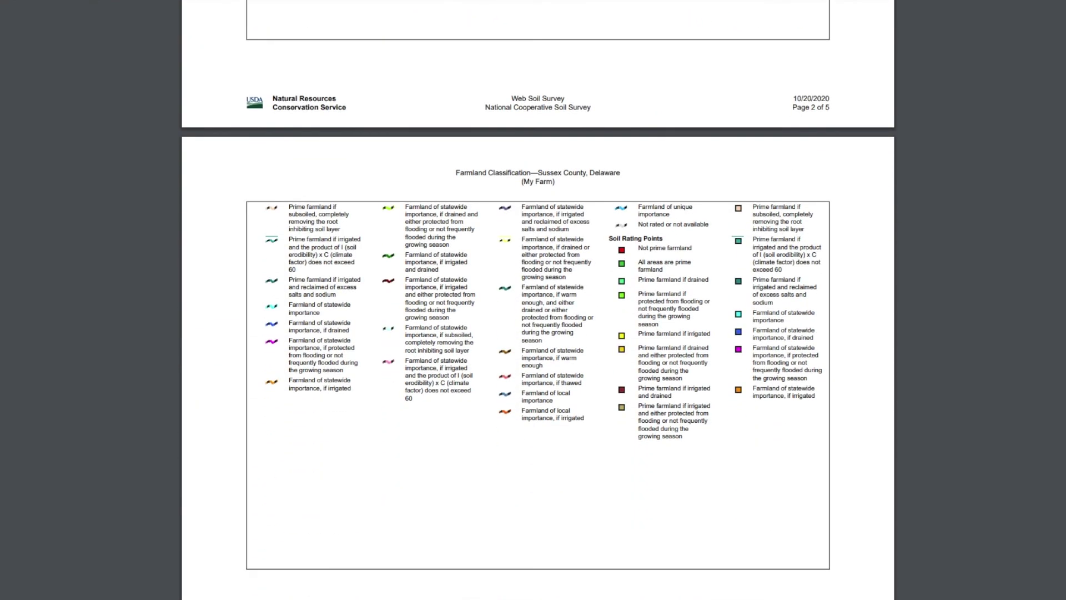
scroll(537, 300, "up", 3)
scroll(538, 300, "down", 3)
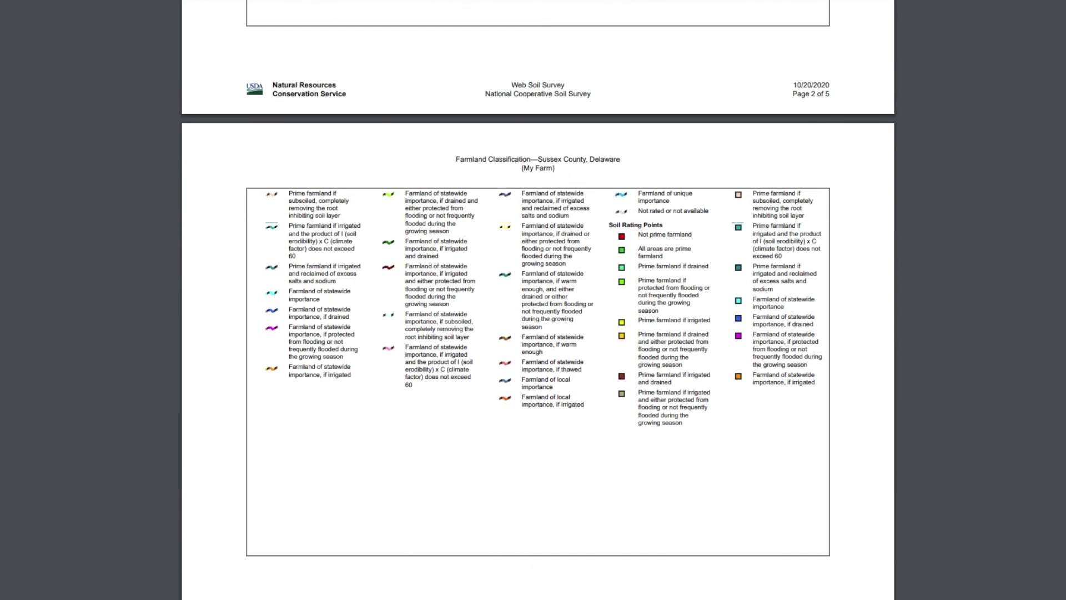
scroll(538, 300, "down", 10)
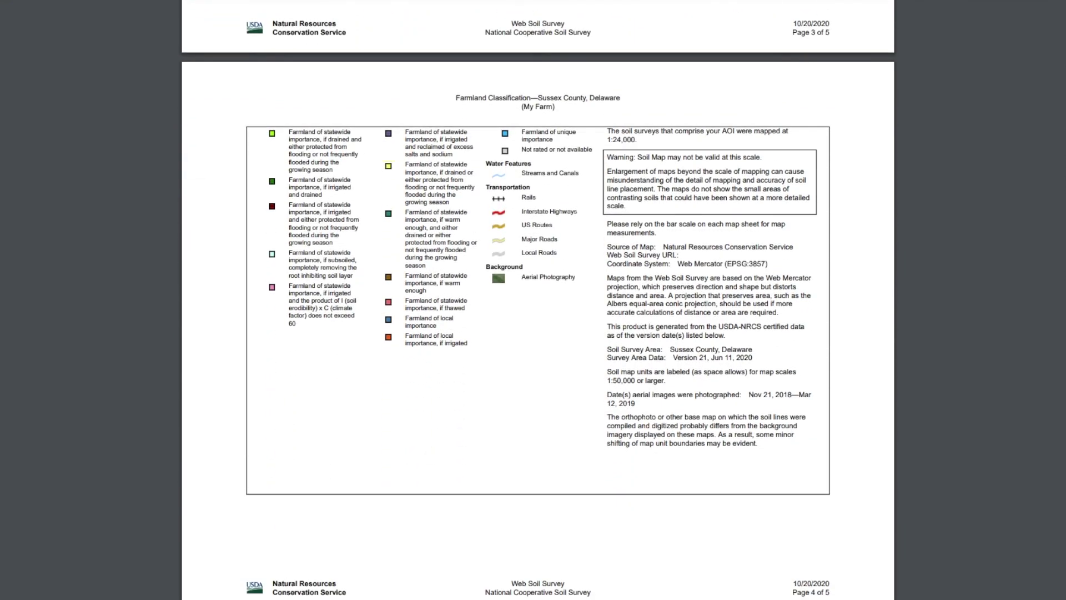
scroll(538, 300, "down", 8)
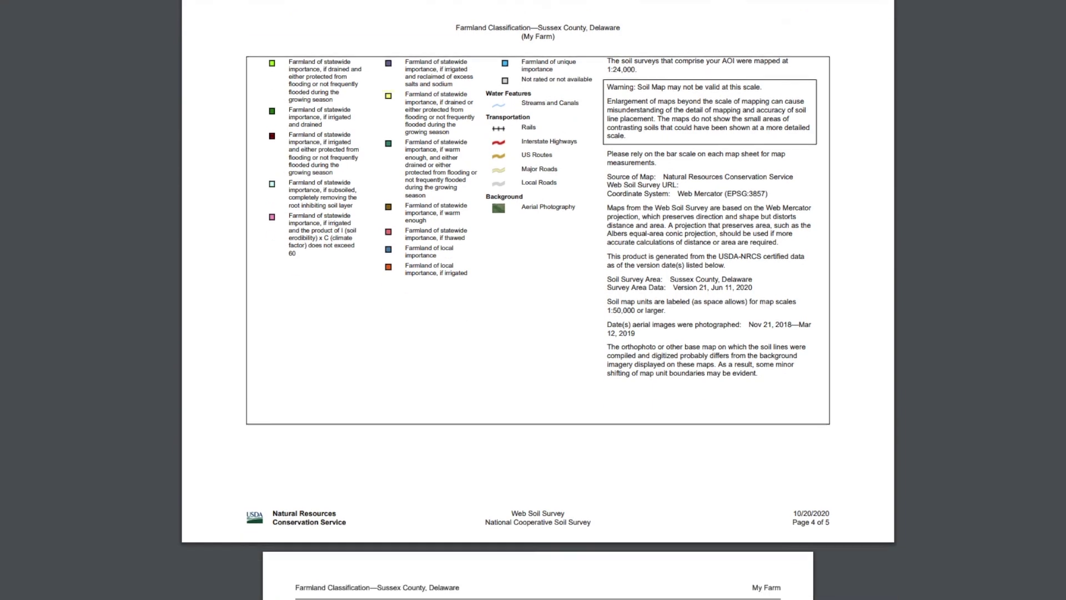